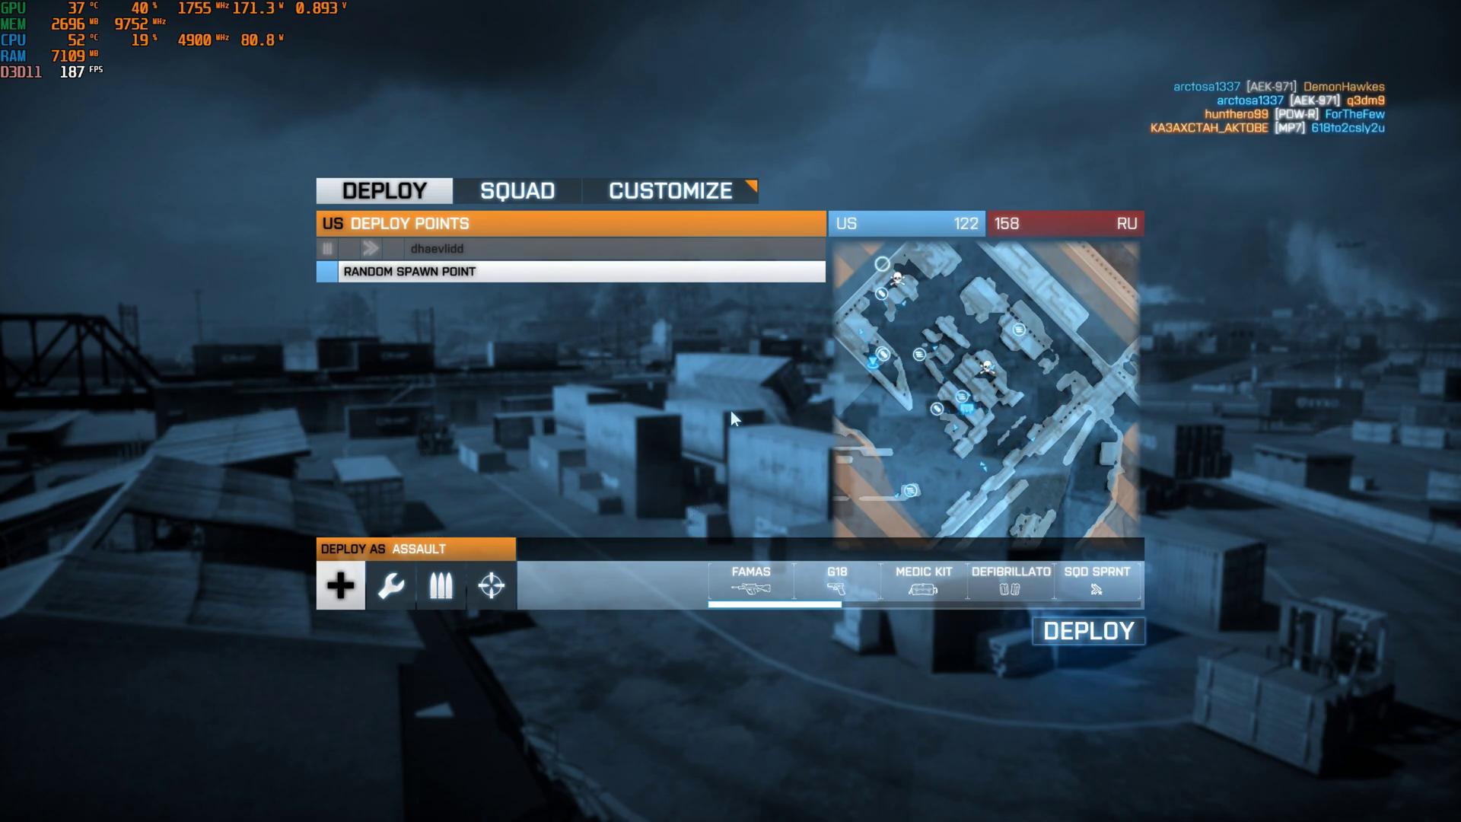
- Deploy into the match and advance through the dock toward the containers and warehouse
left_click(1085, 634)
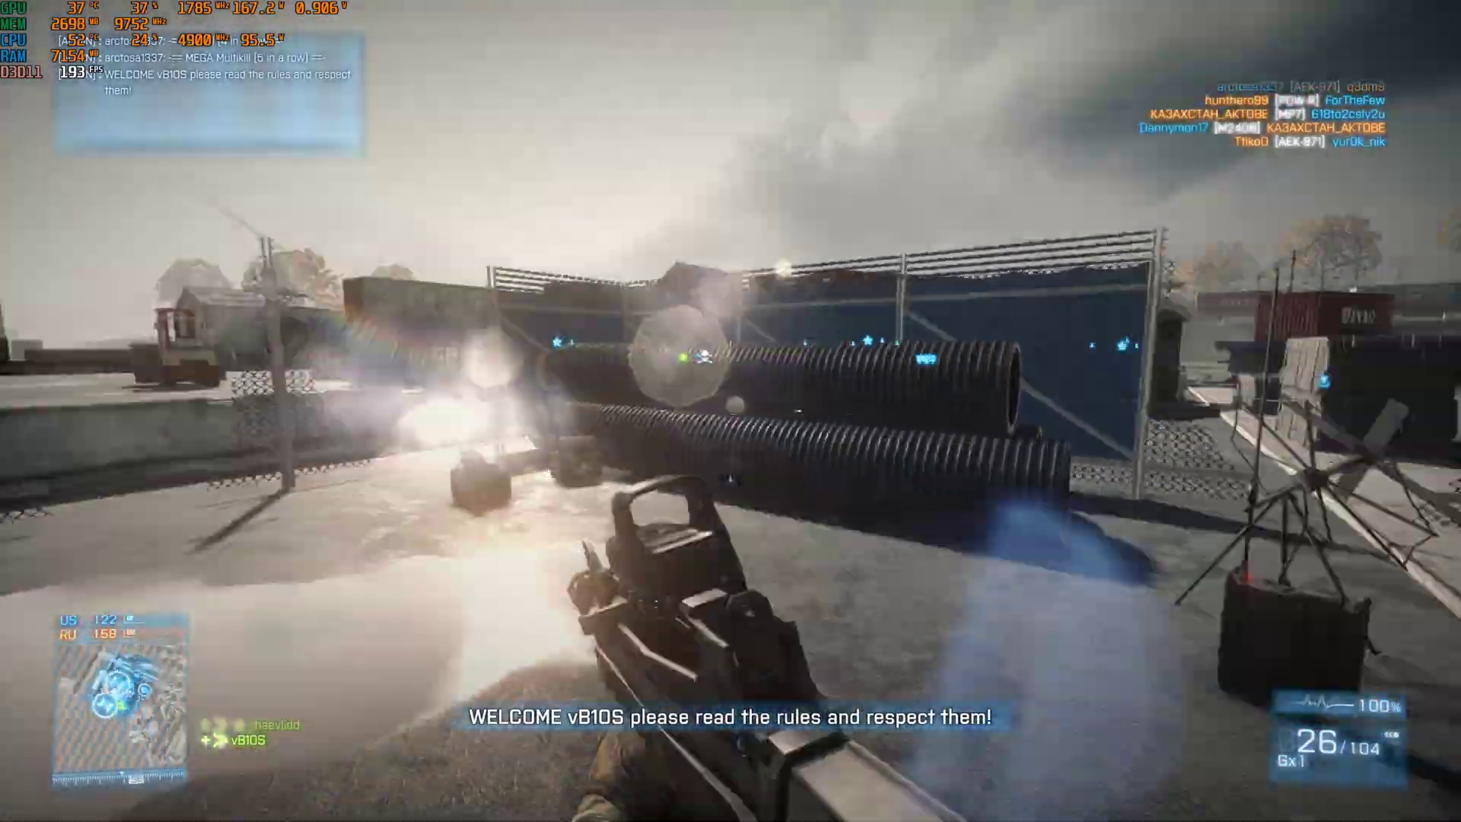
key("w")
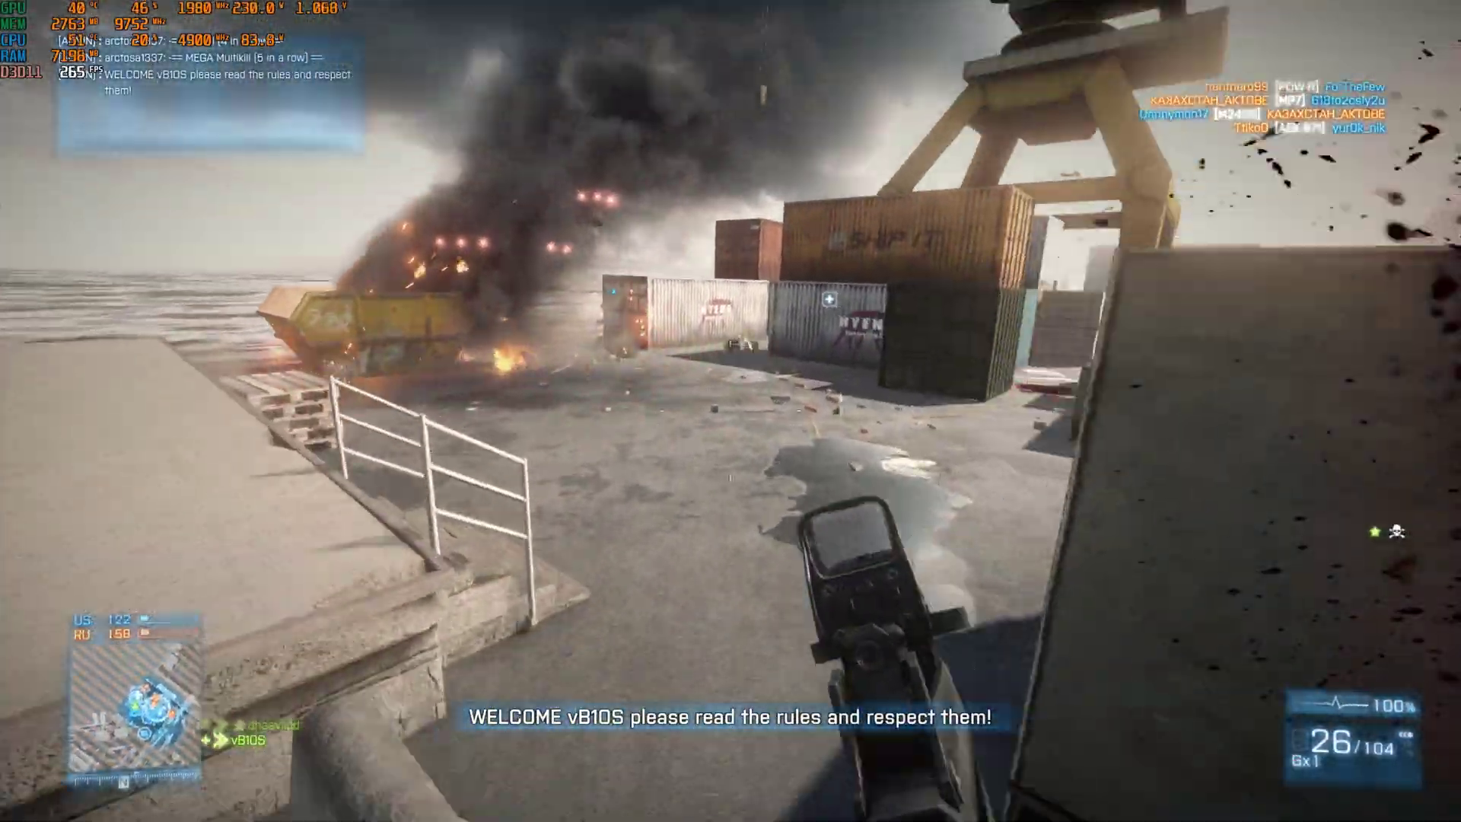
key("w")
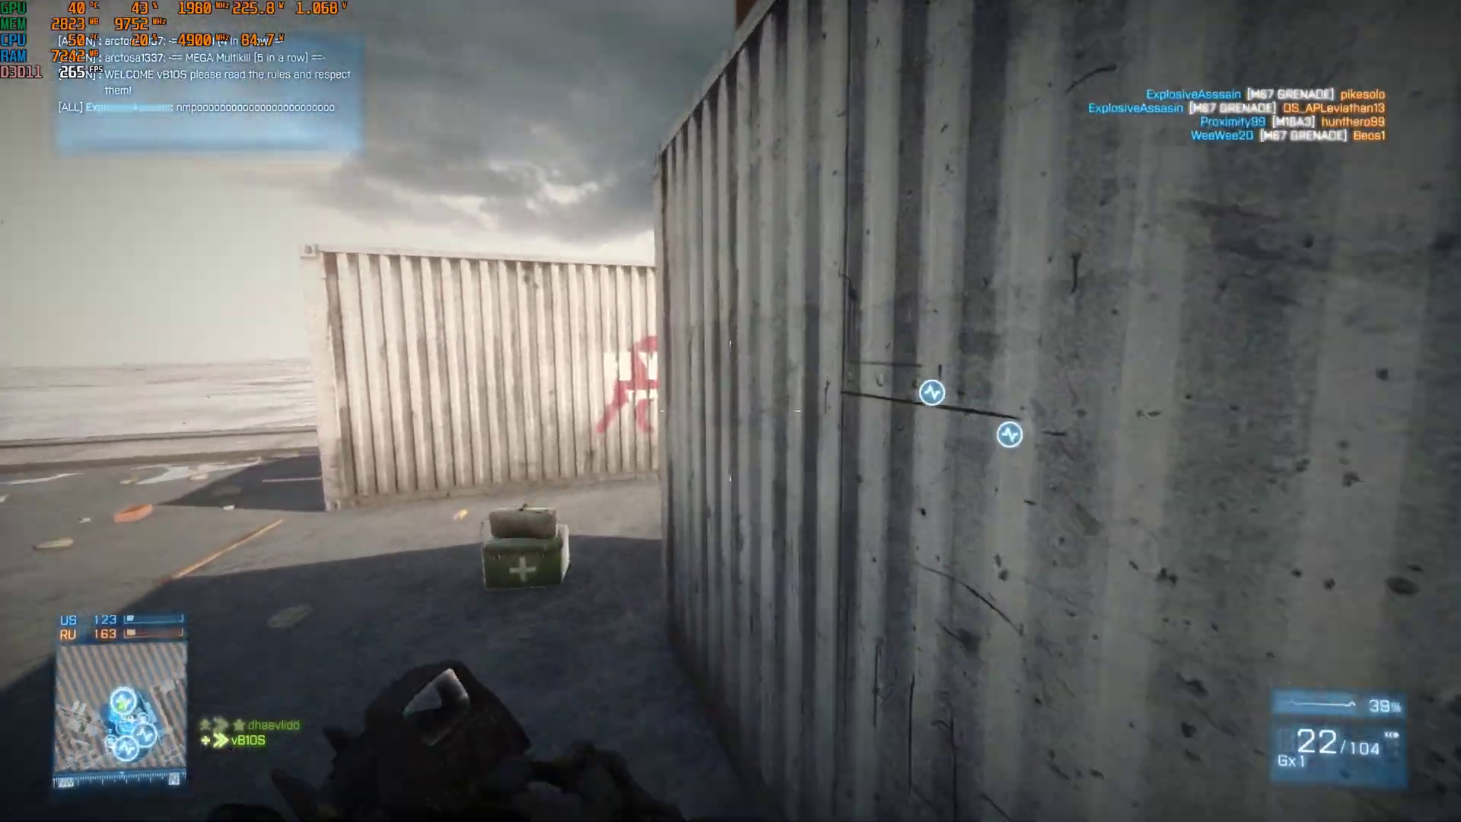
key("w")
- Engage enemies between the containers, aiming down sights, firing and reloading until killed
right_click(731, 411)
left_click(730, 411)
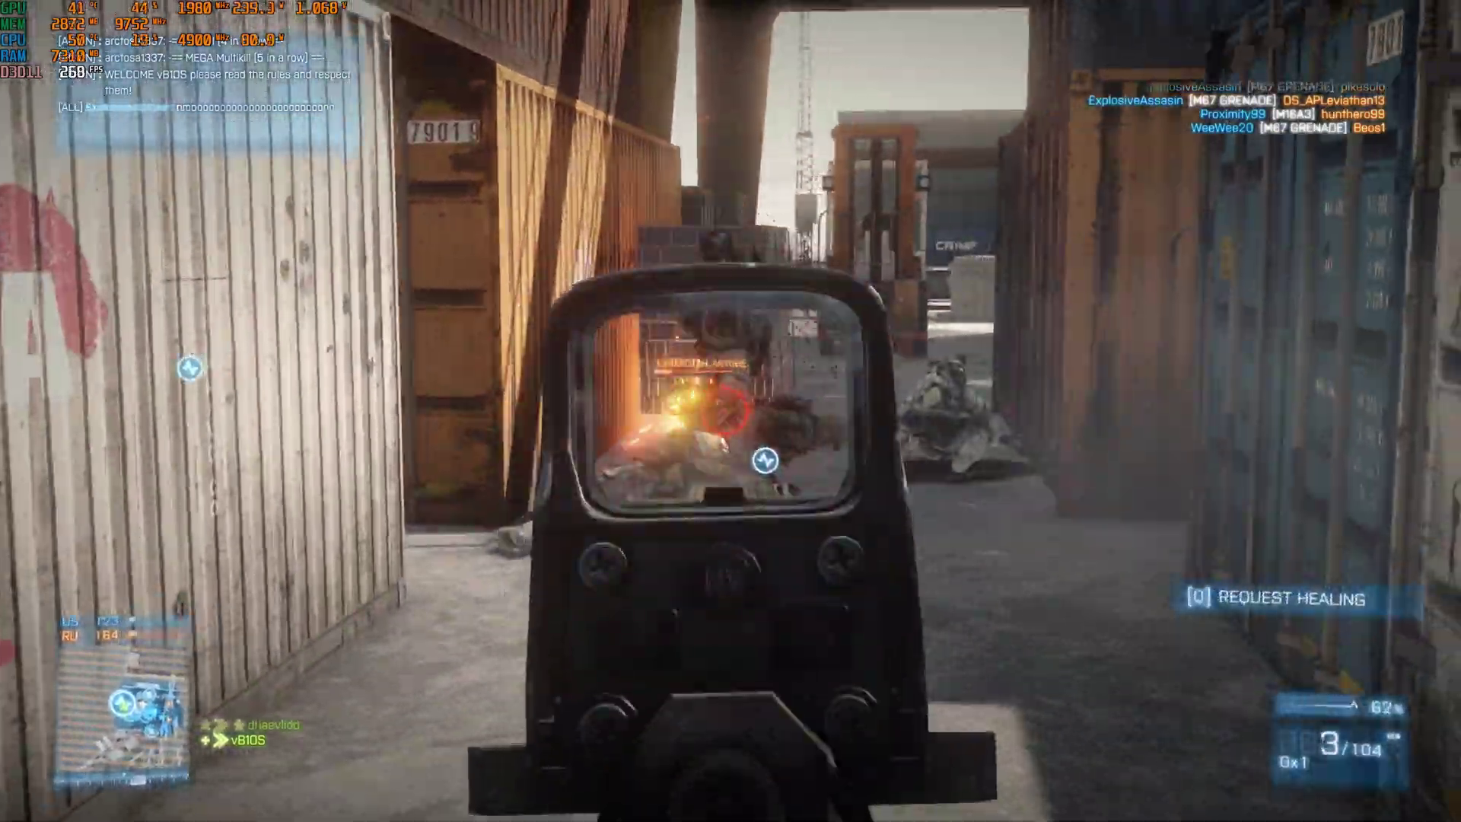
left_click(730, 411)
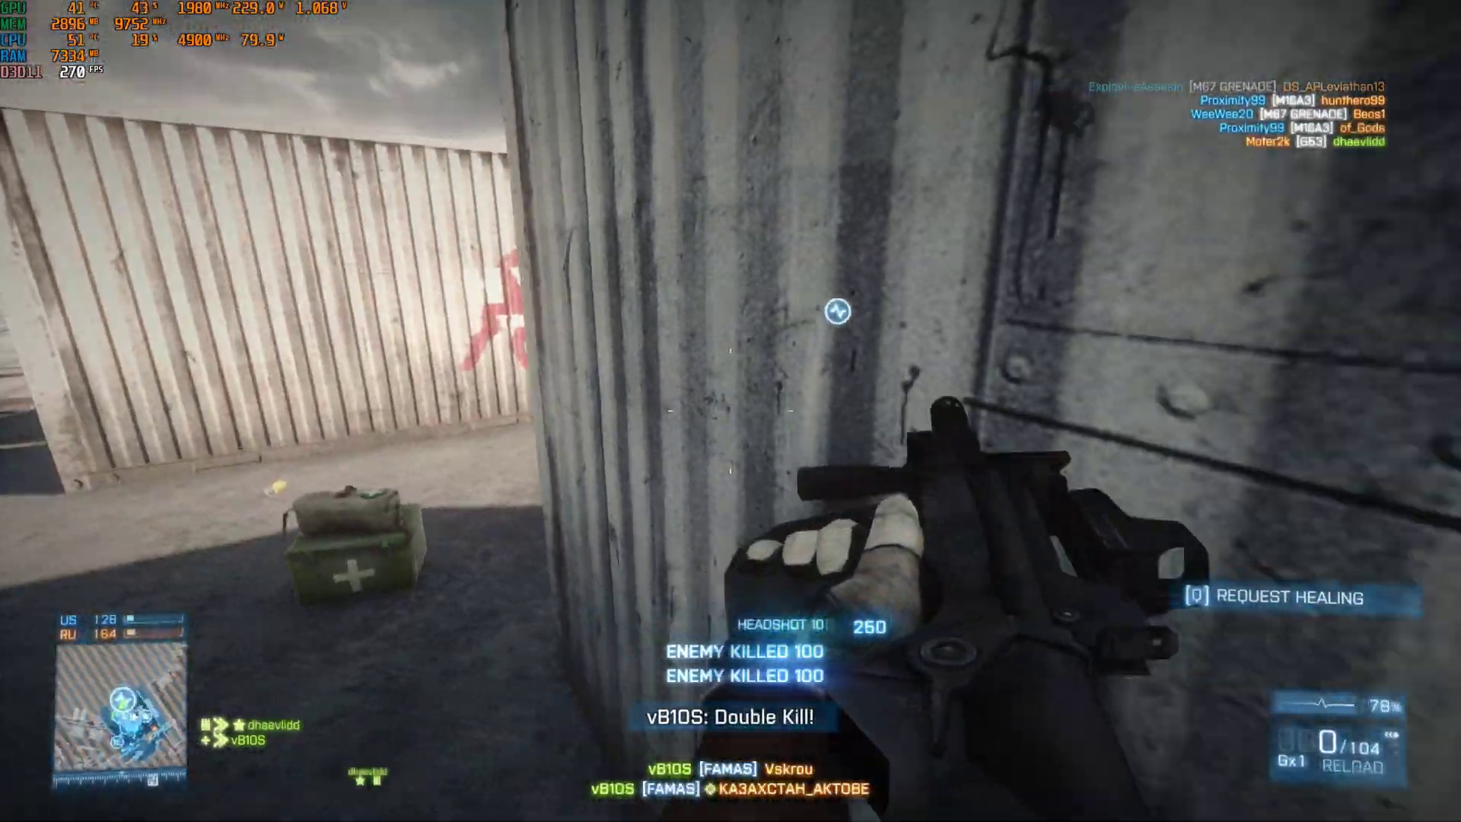
key("r")
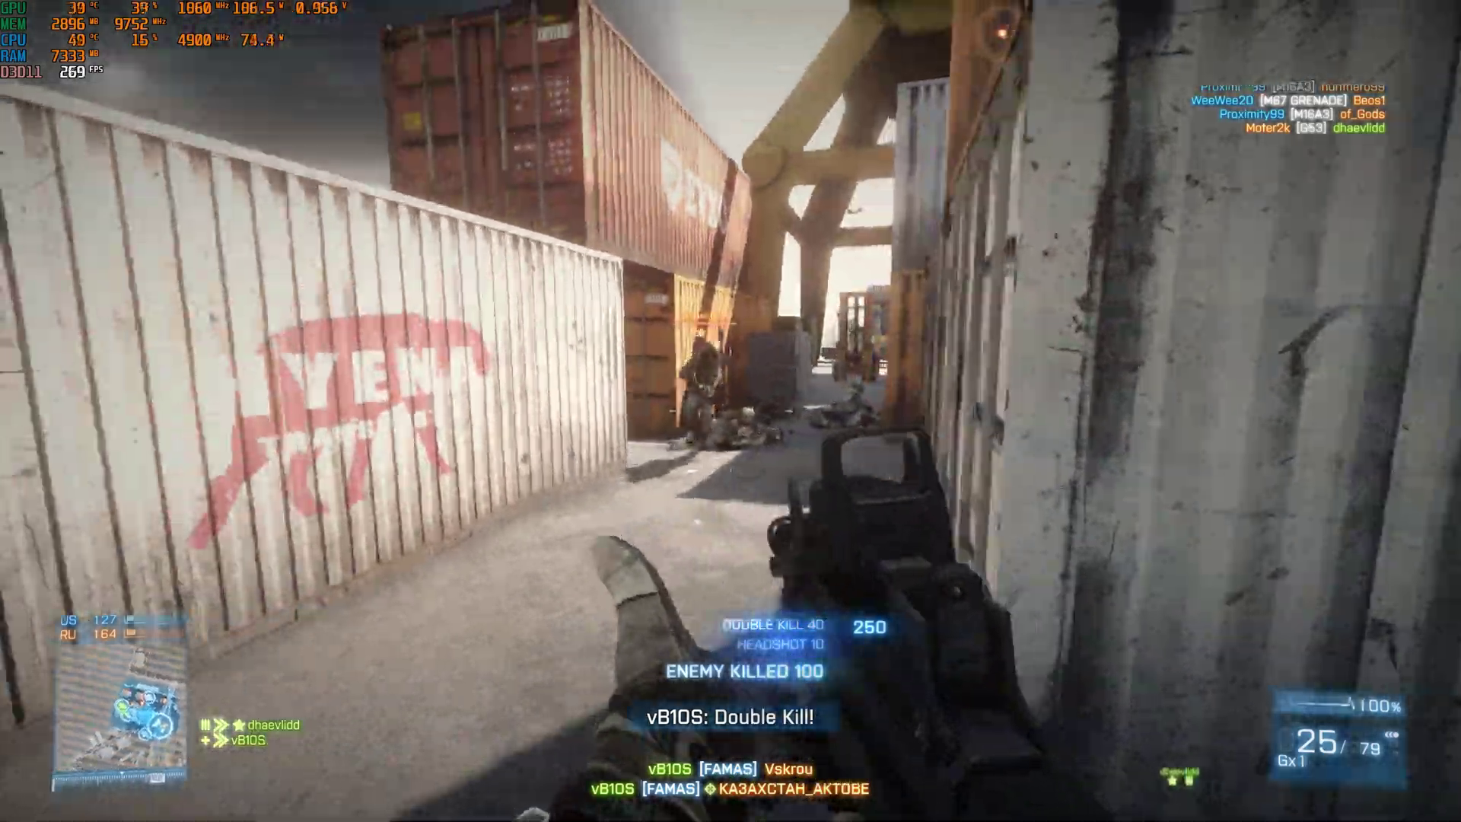
right_click(730, 411)
left_click(732, 411)
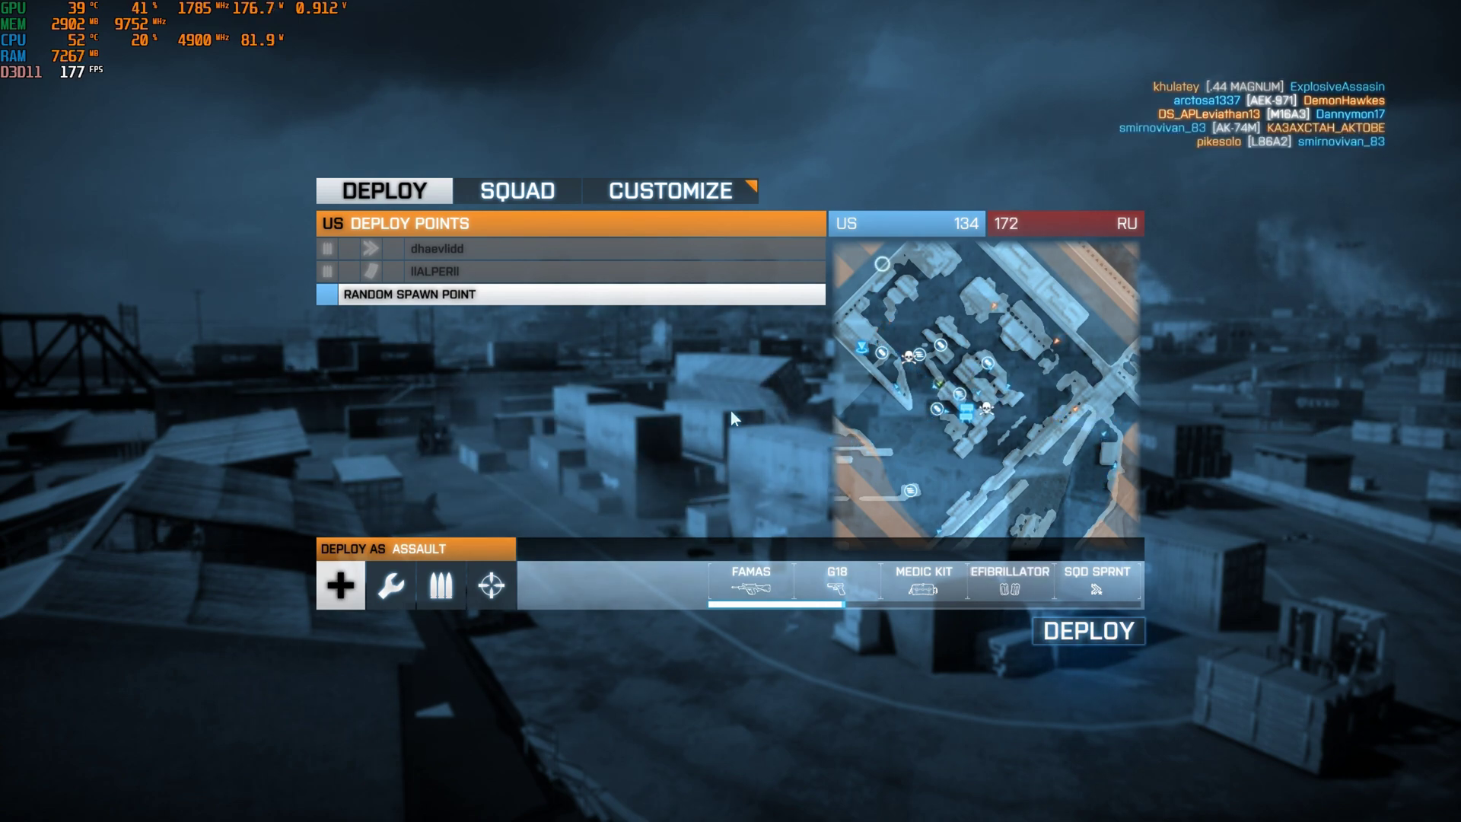
- Leave the game for Battlelog, minimize Chrome and bring up Registry Editor on the NVIDIA driver's 0000 key
key("alt+Tab")
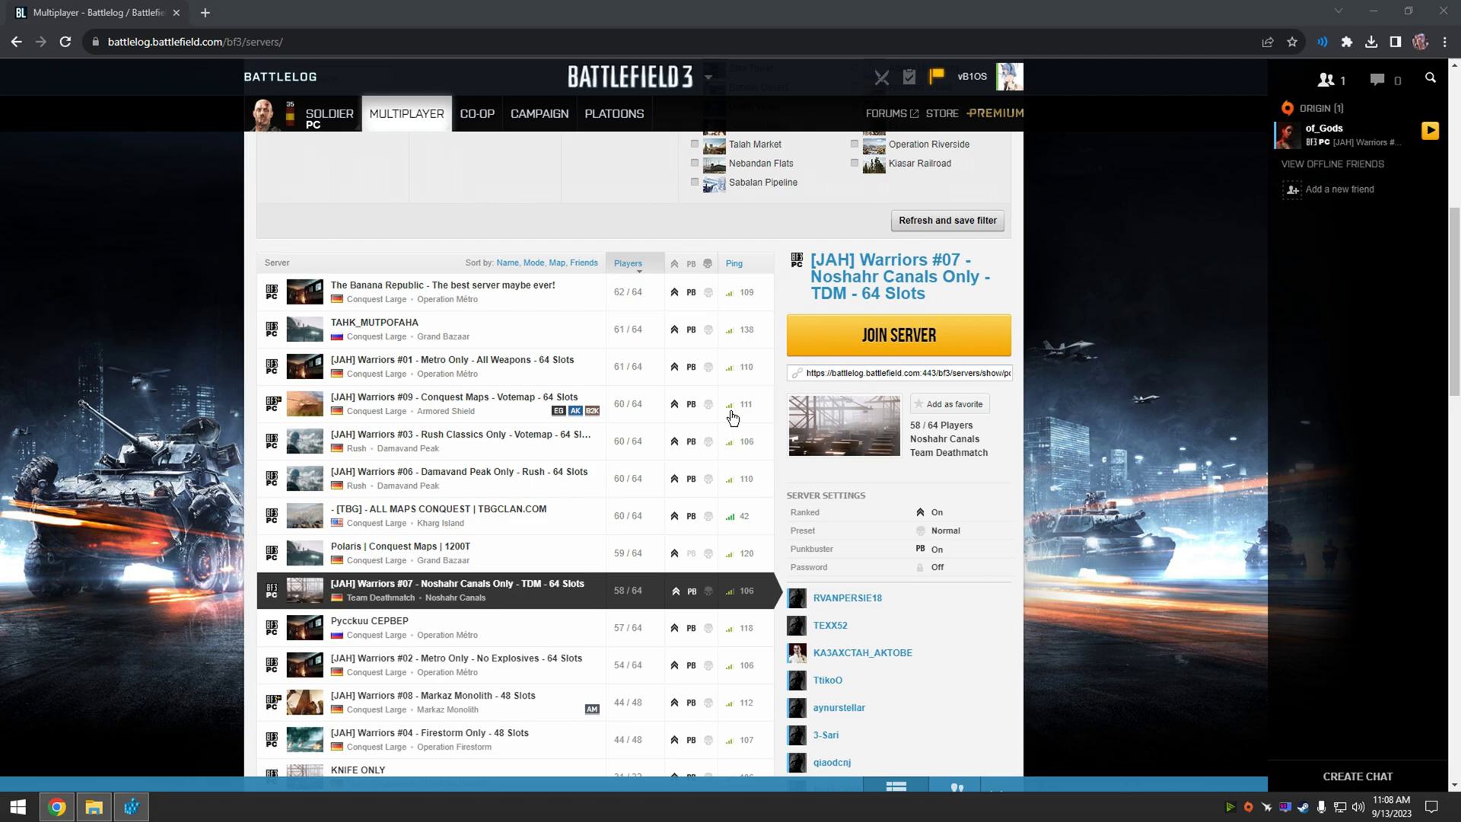
left_click(1373, 12)
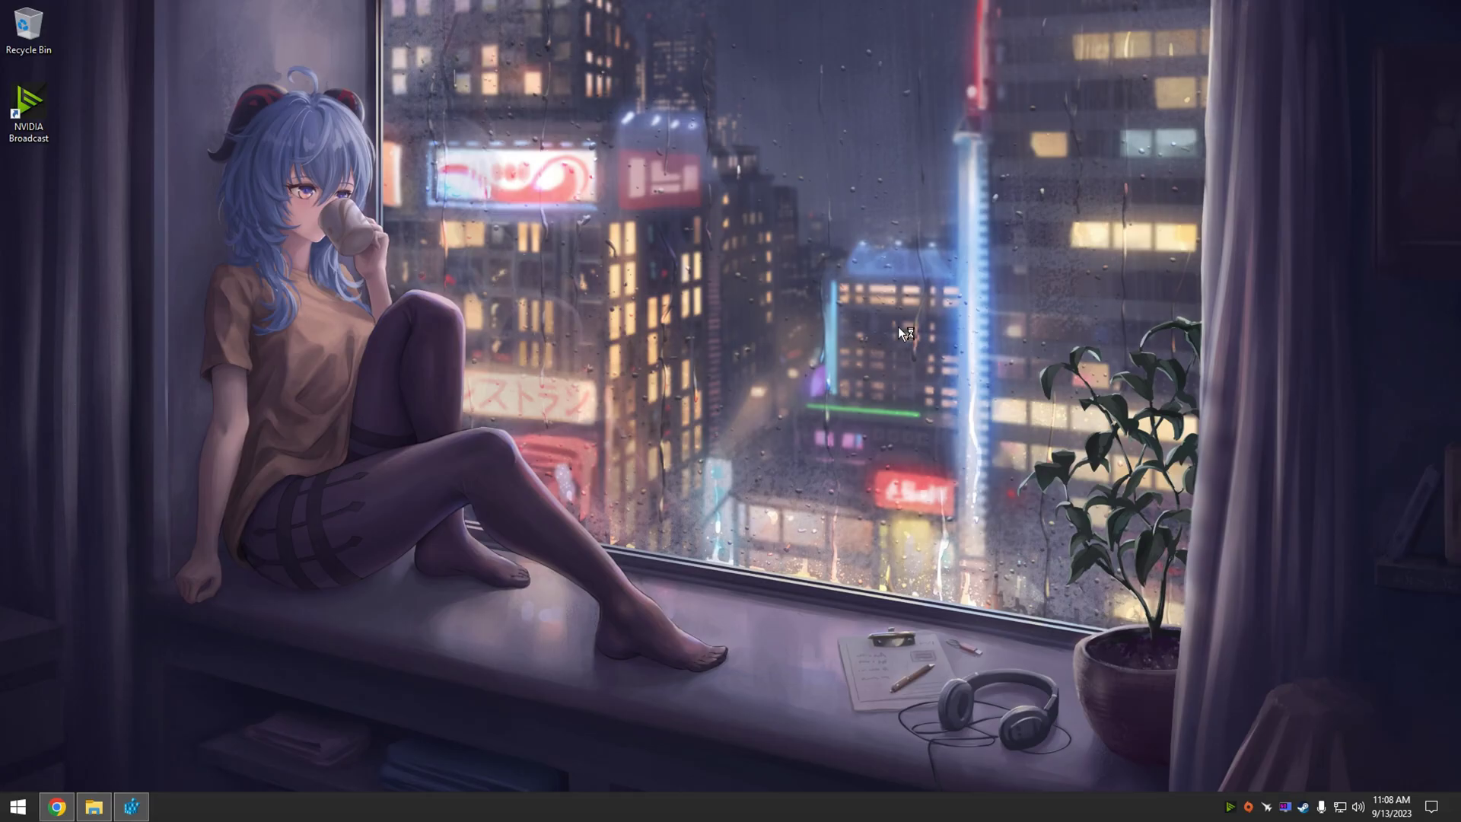
left_click(134, 808)
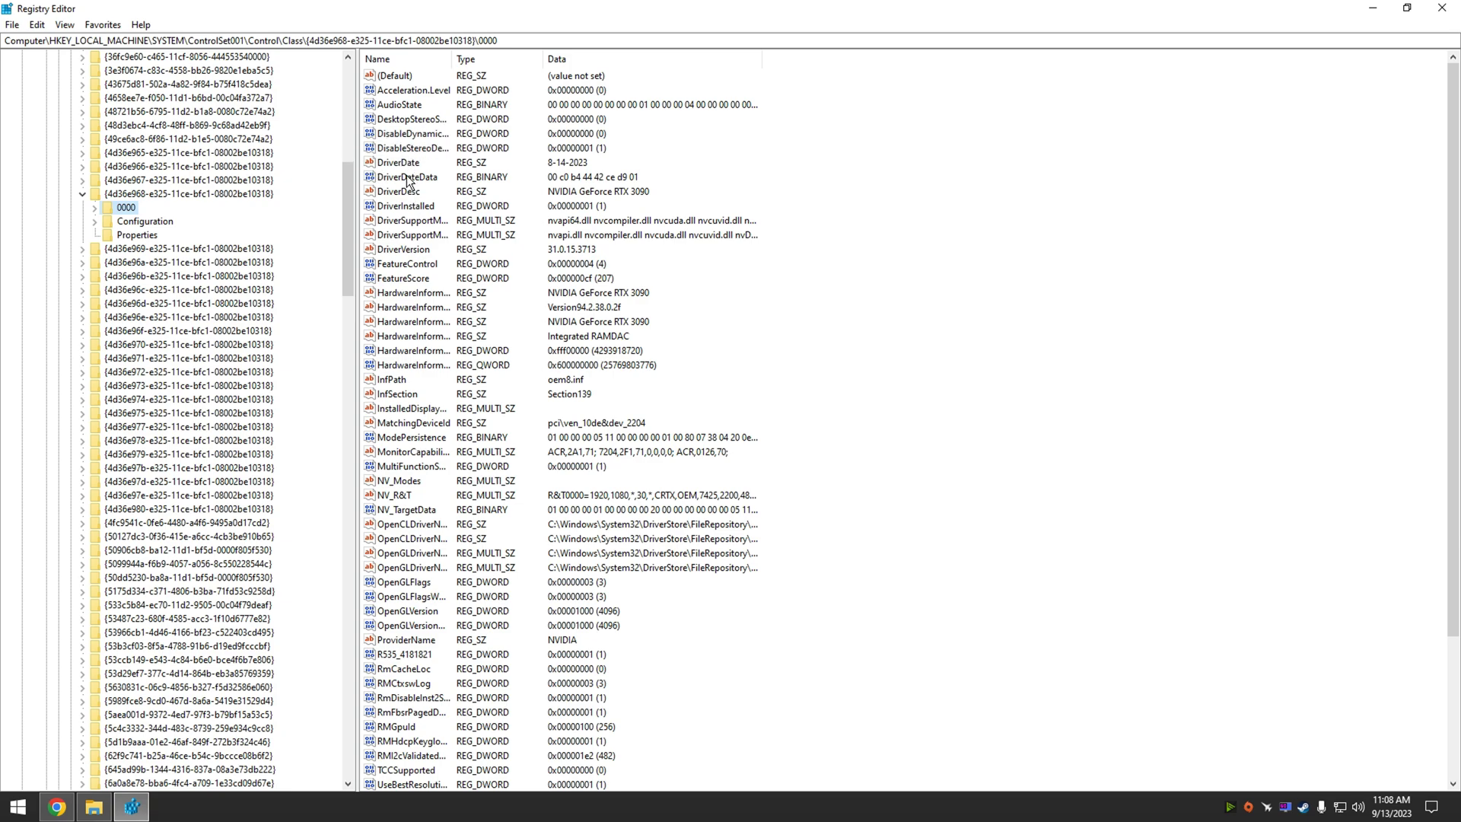
- Select the DisableDynamicPstate value, then show the pStateforce folder with its batch files
left_click(415, 134)
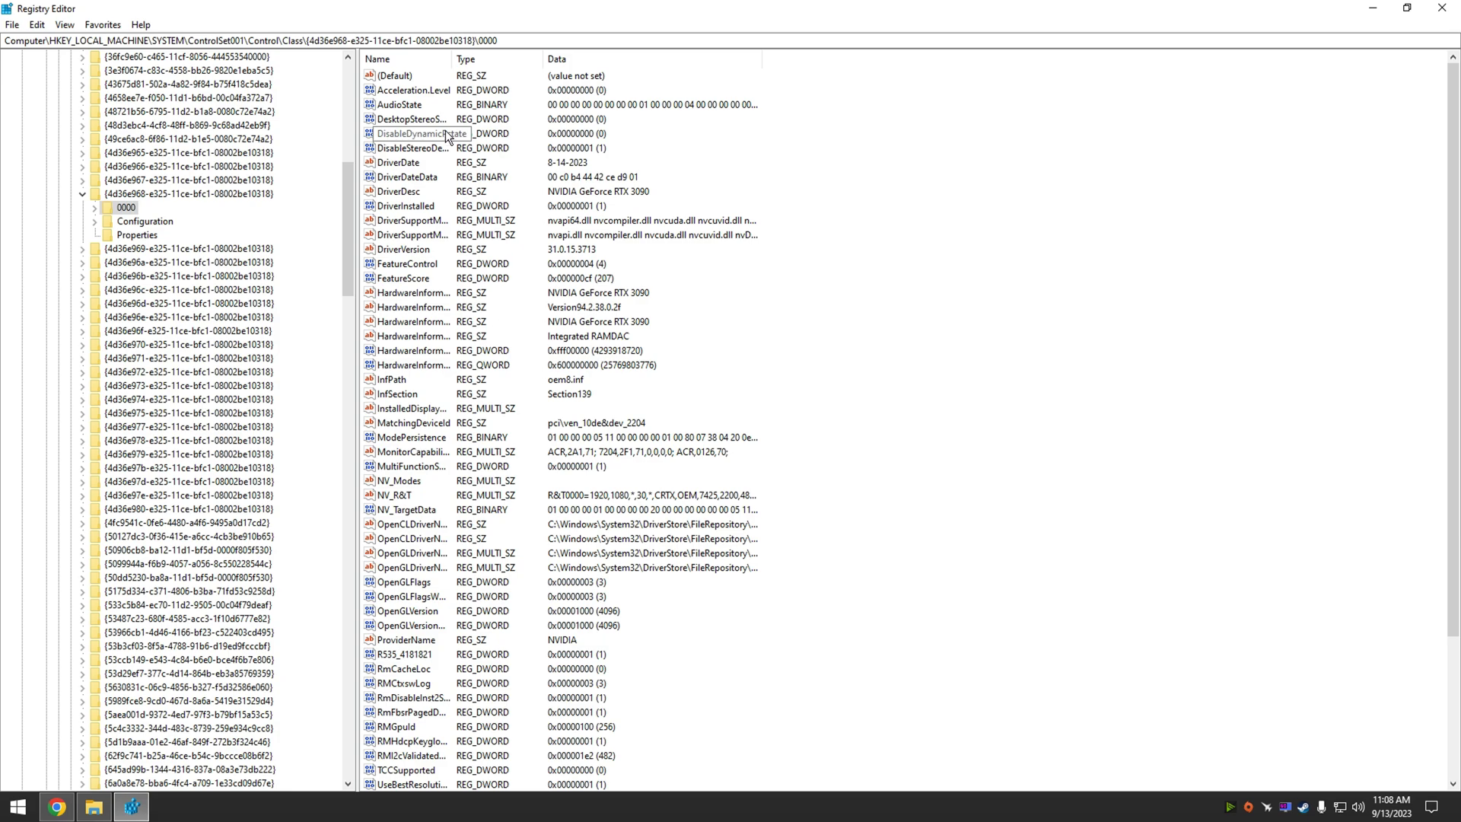
left_click(94, 807)
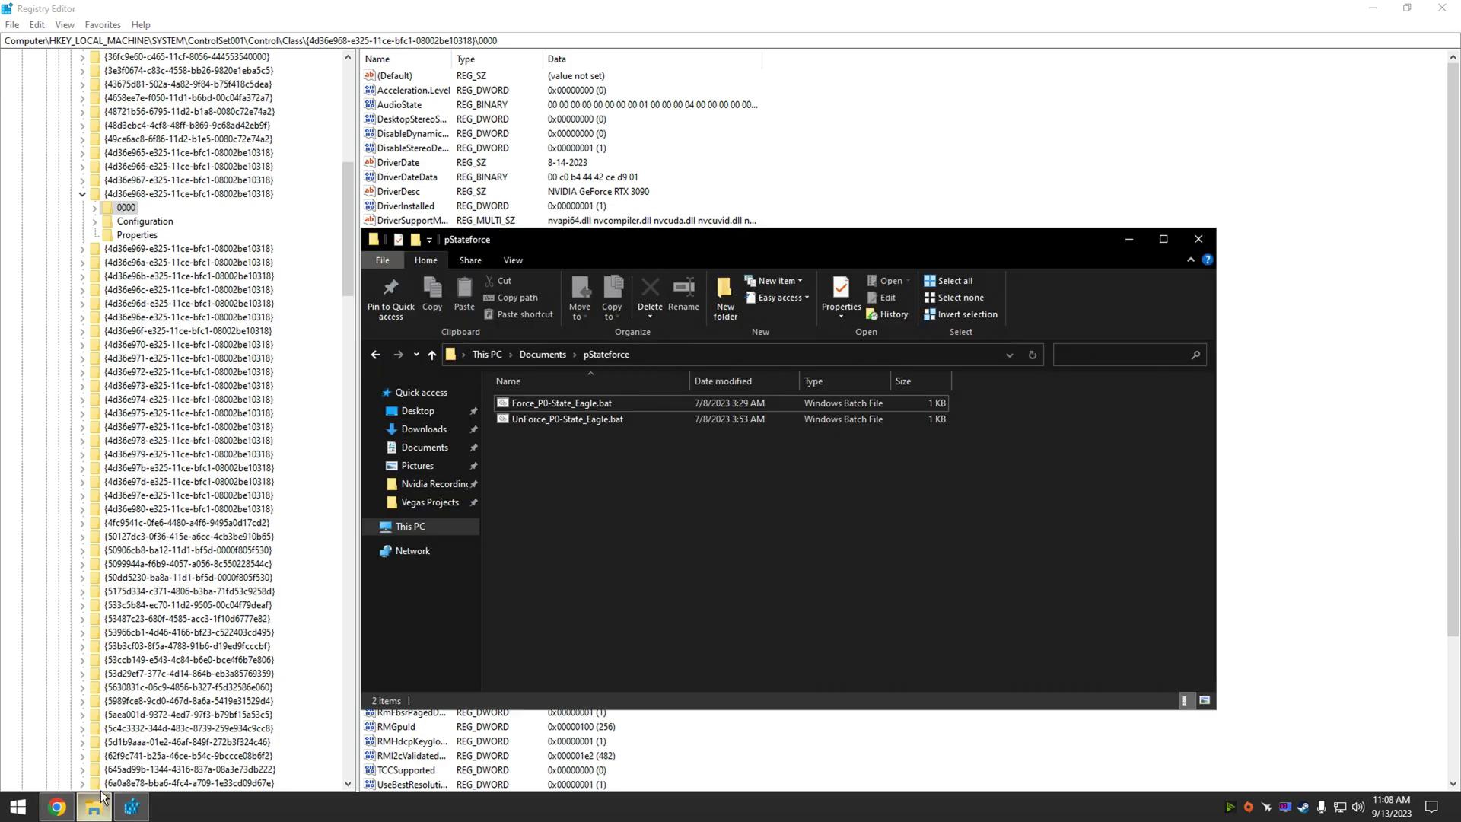
- Apply the Force_P0-State_Eagle.bat batch file from the pStateforce folder
left_click(568, 402)
left_click(568, 420)
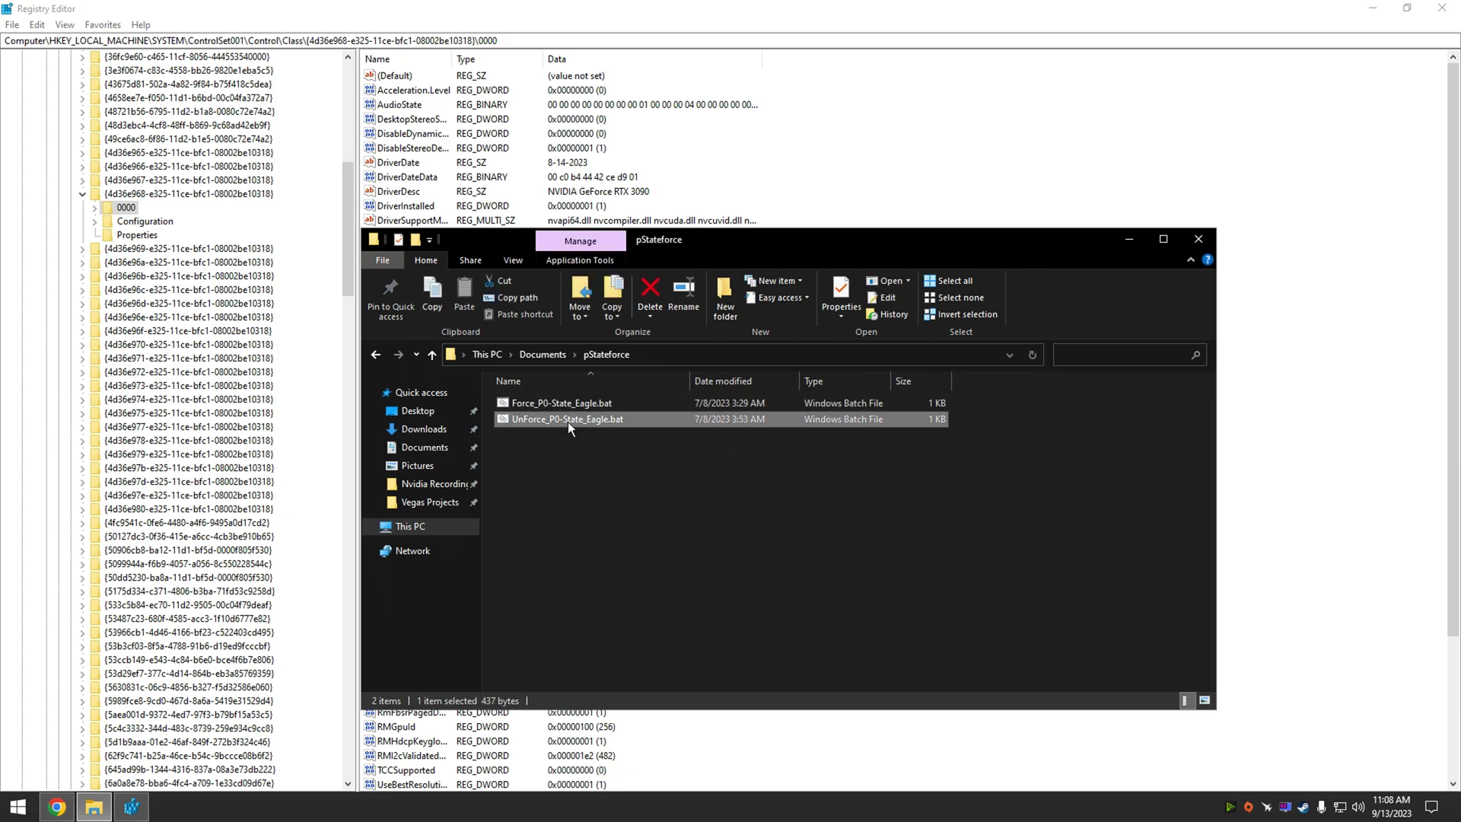
left_click(551, 500)
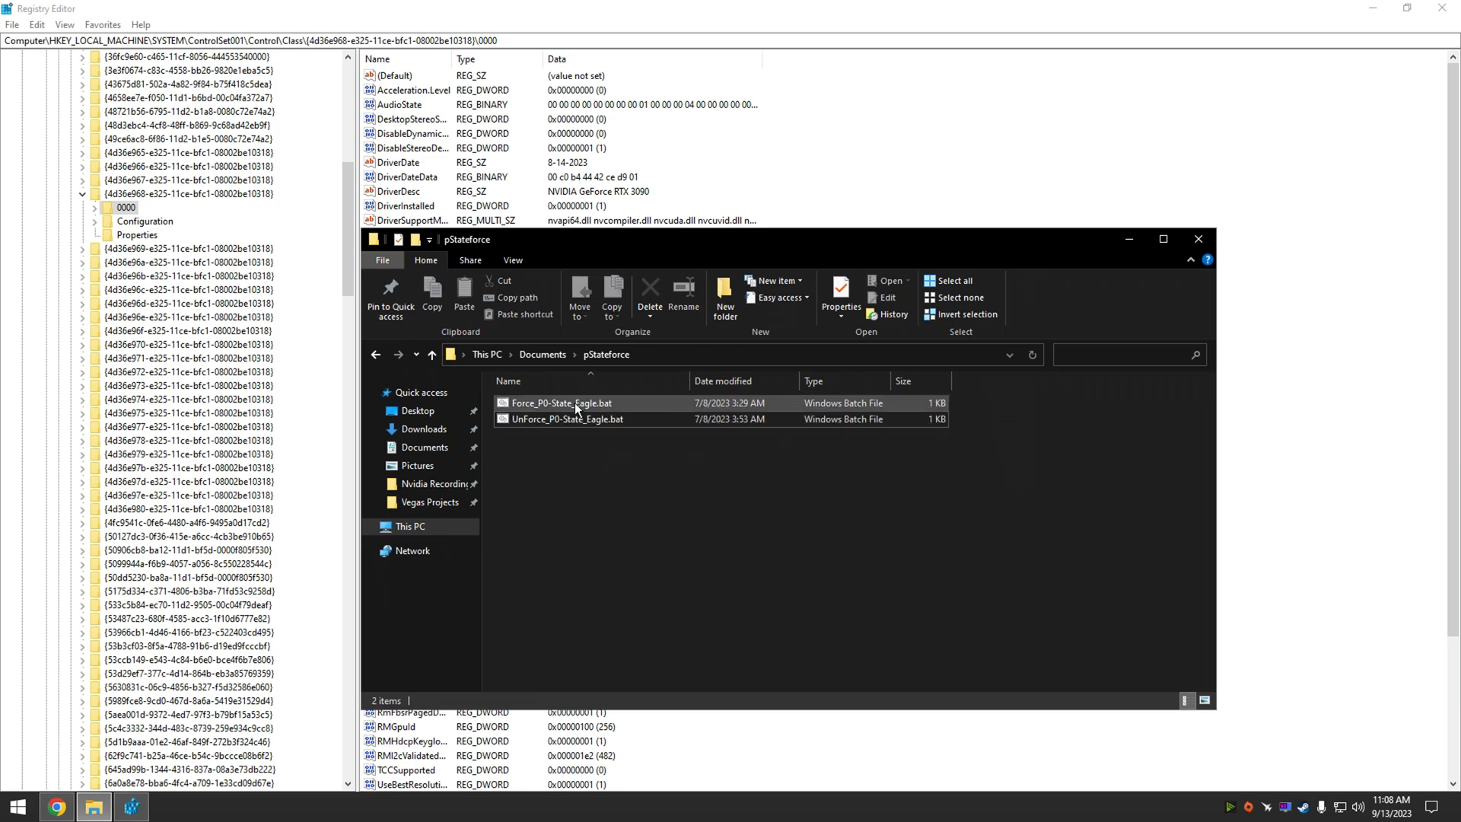
left_click(575, 410)
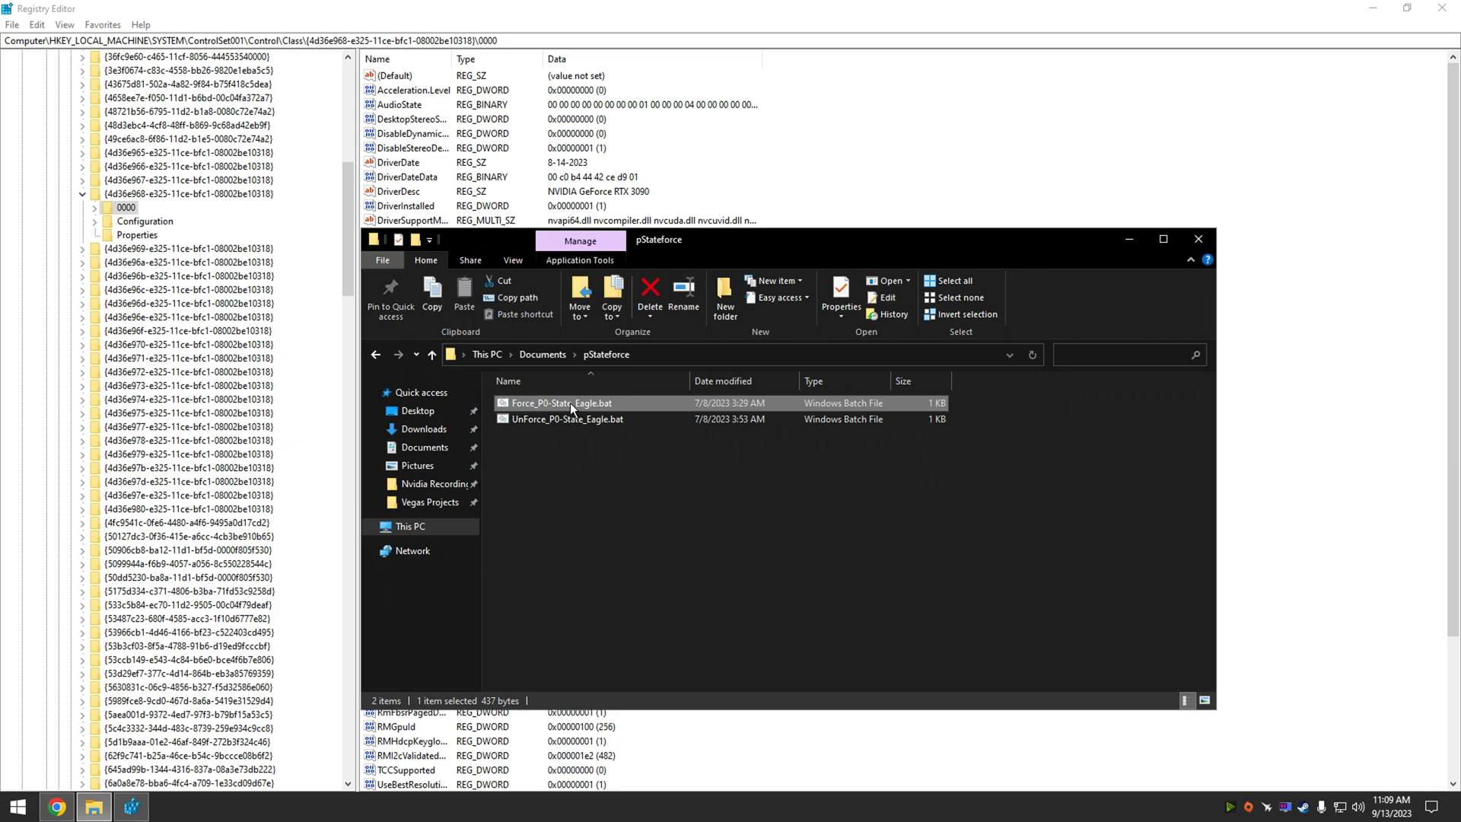
- Refresh the driver's 0000 key in the registry and confirm DisableDynamicPstate now reads 1
left_click(476, 8)
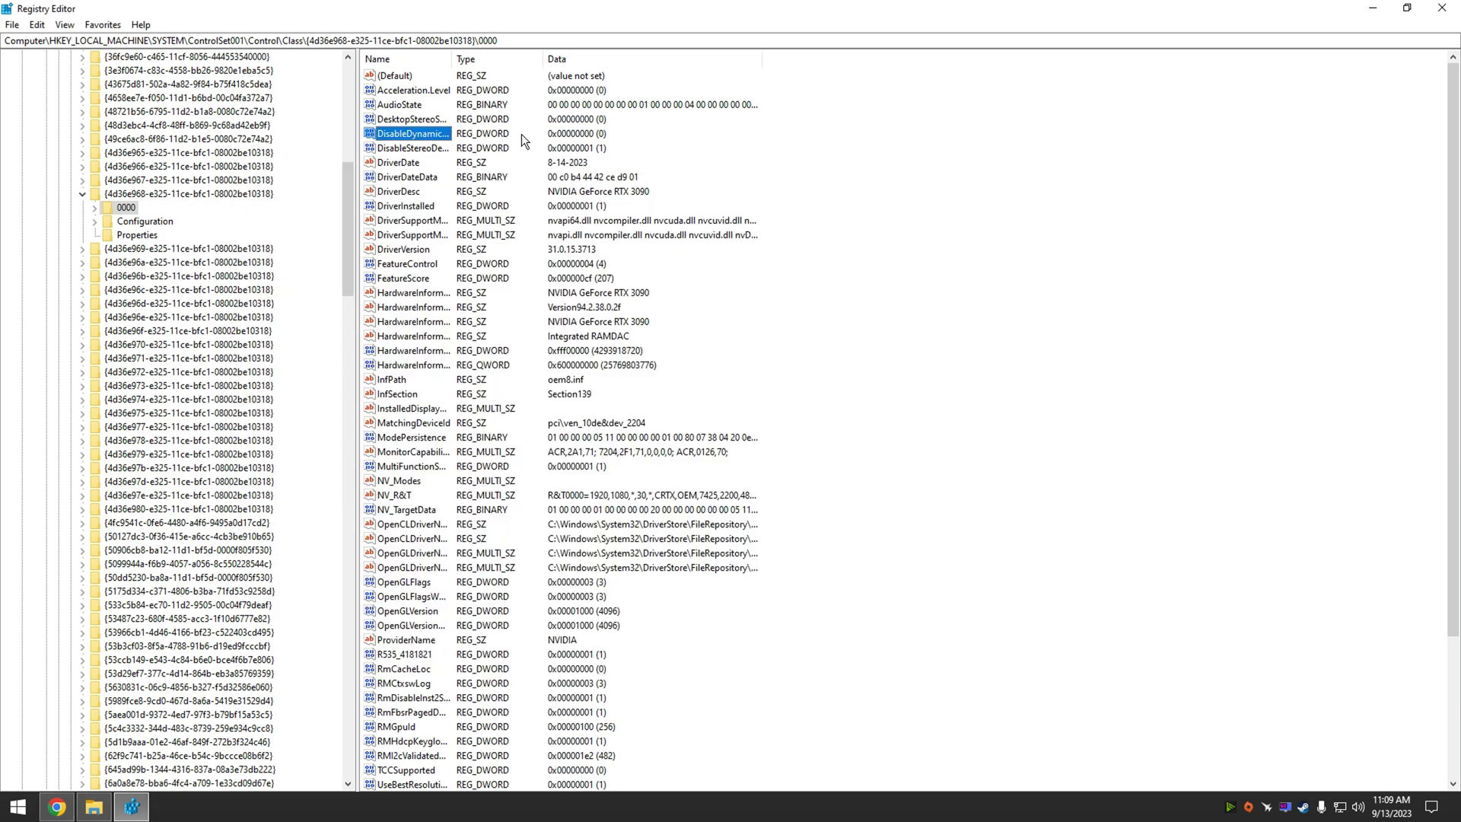
left_click(171, 194)
left_click(128, 207)
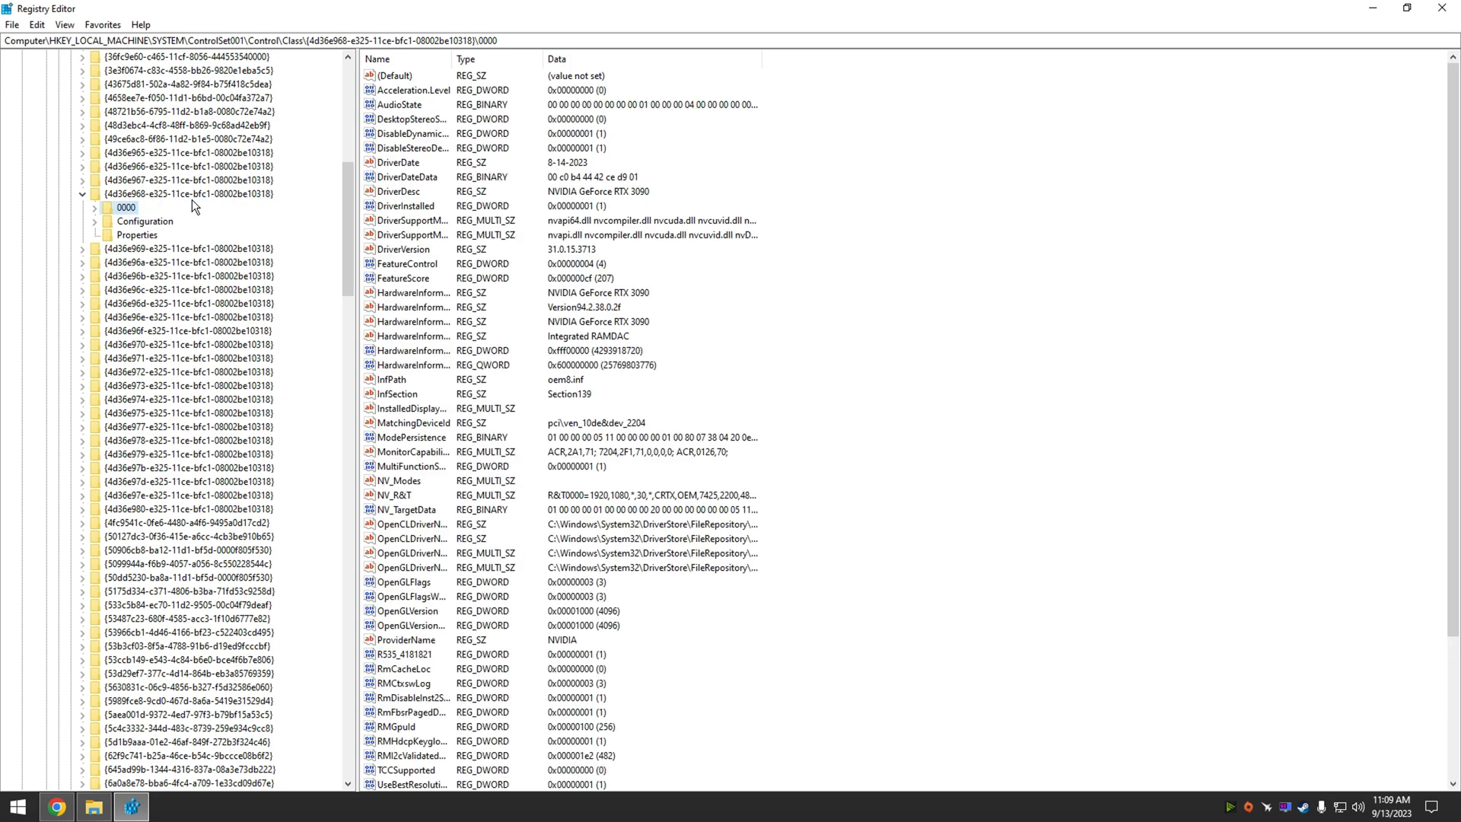
left_click(461, 138)
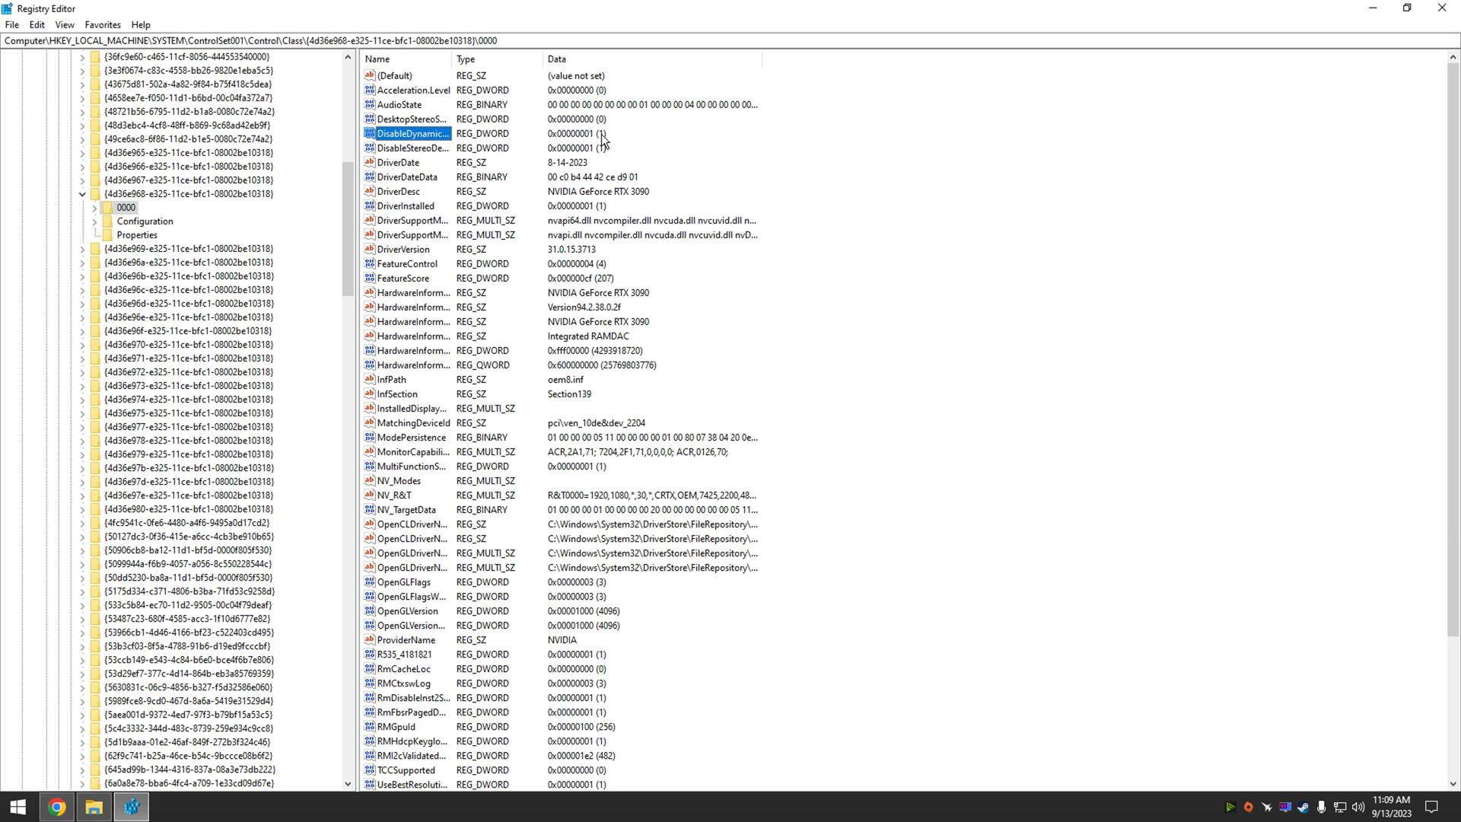
- Run UnForce_P0-State_Eagle.bat and check DisableDynamicPstate back in the registry
left_click(94, 807)
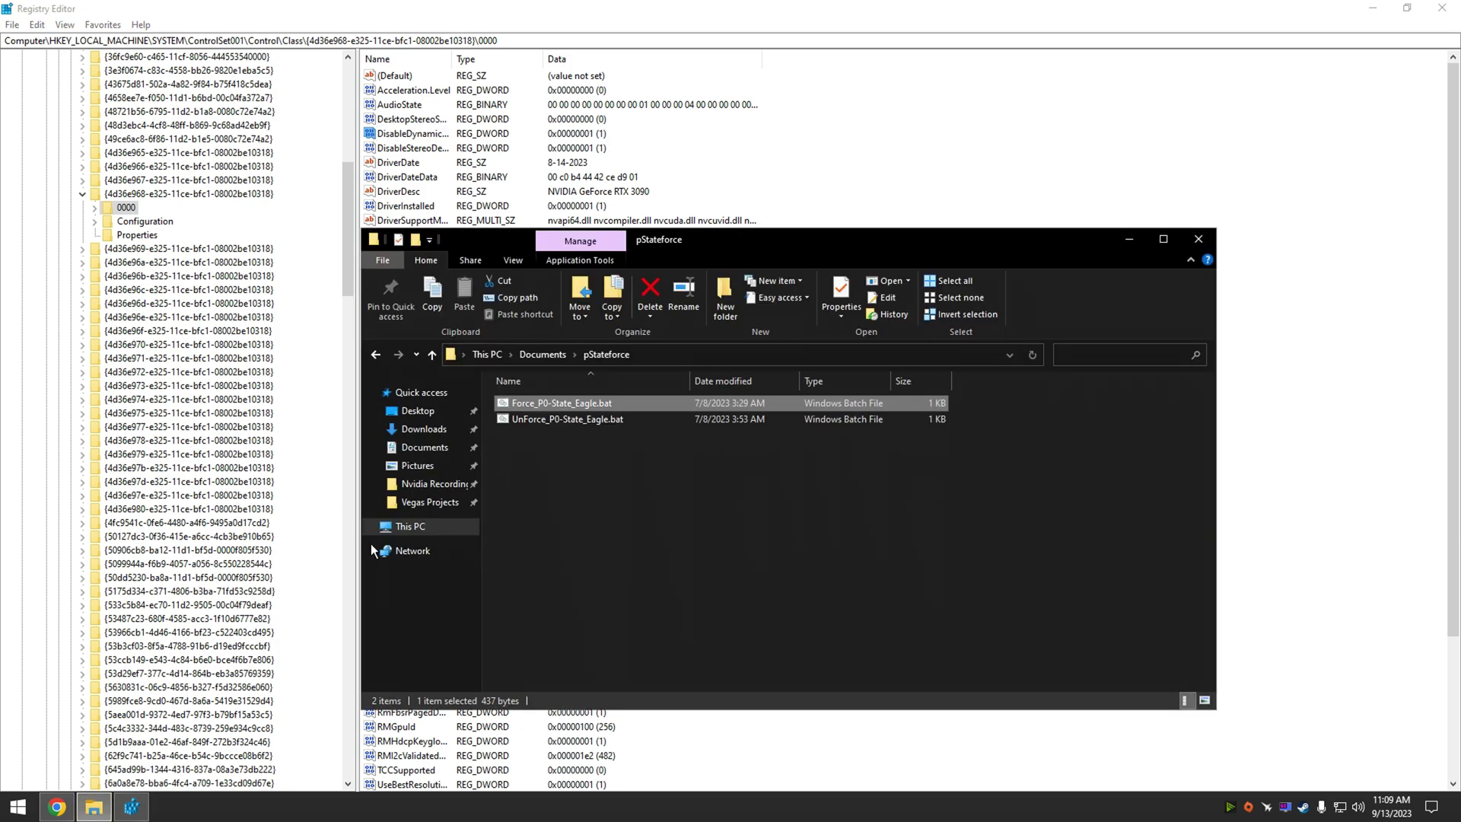
double_click(551, 422)
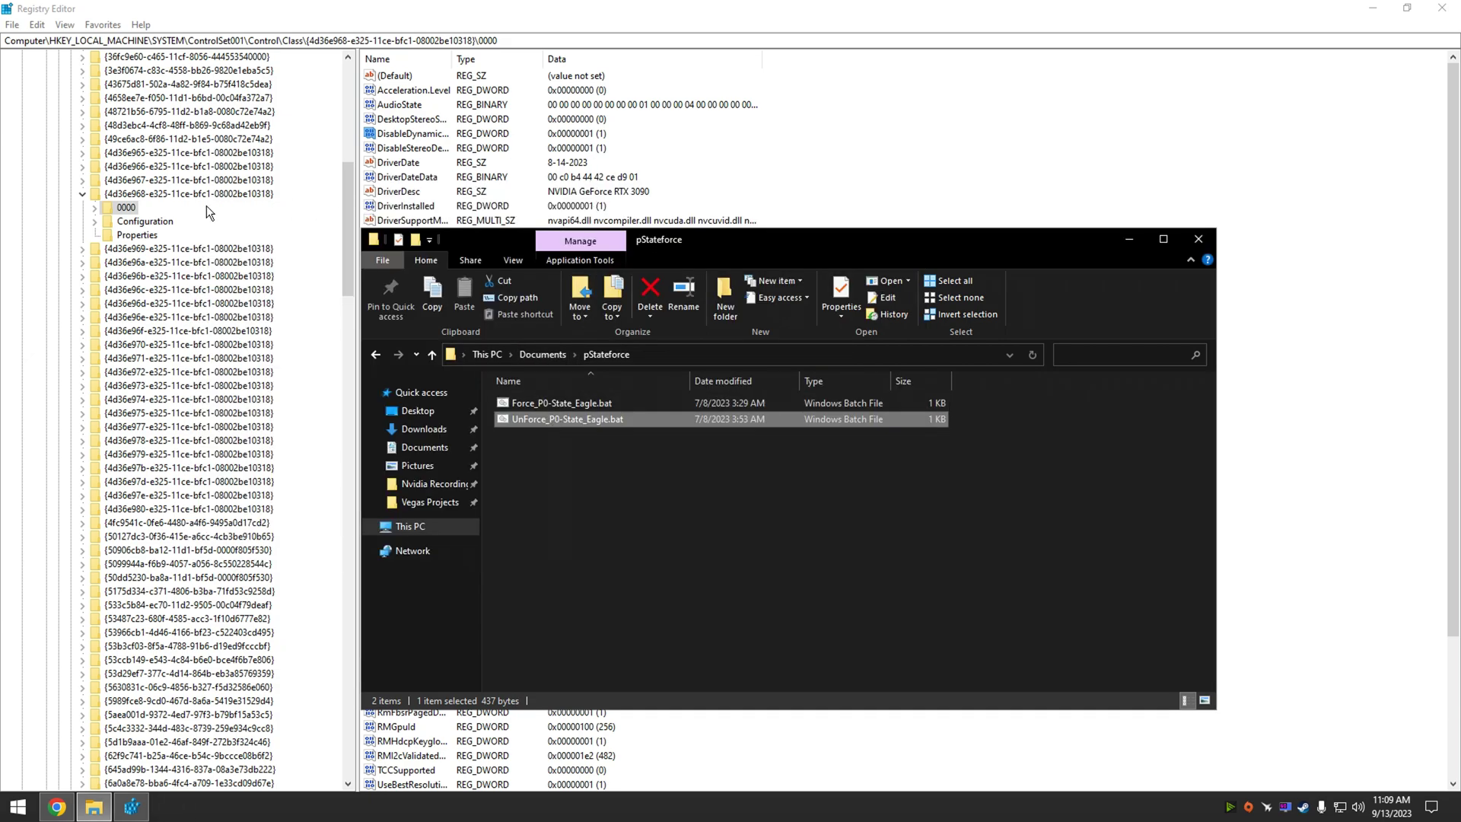
left_click(207, 212)
left_click(407, 138)
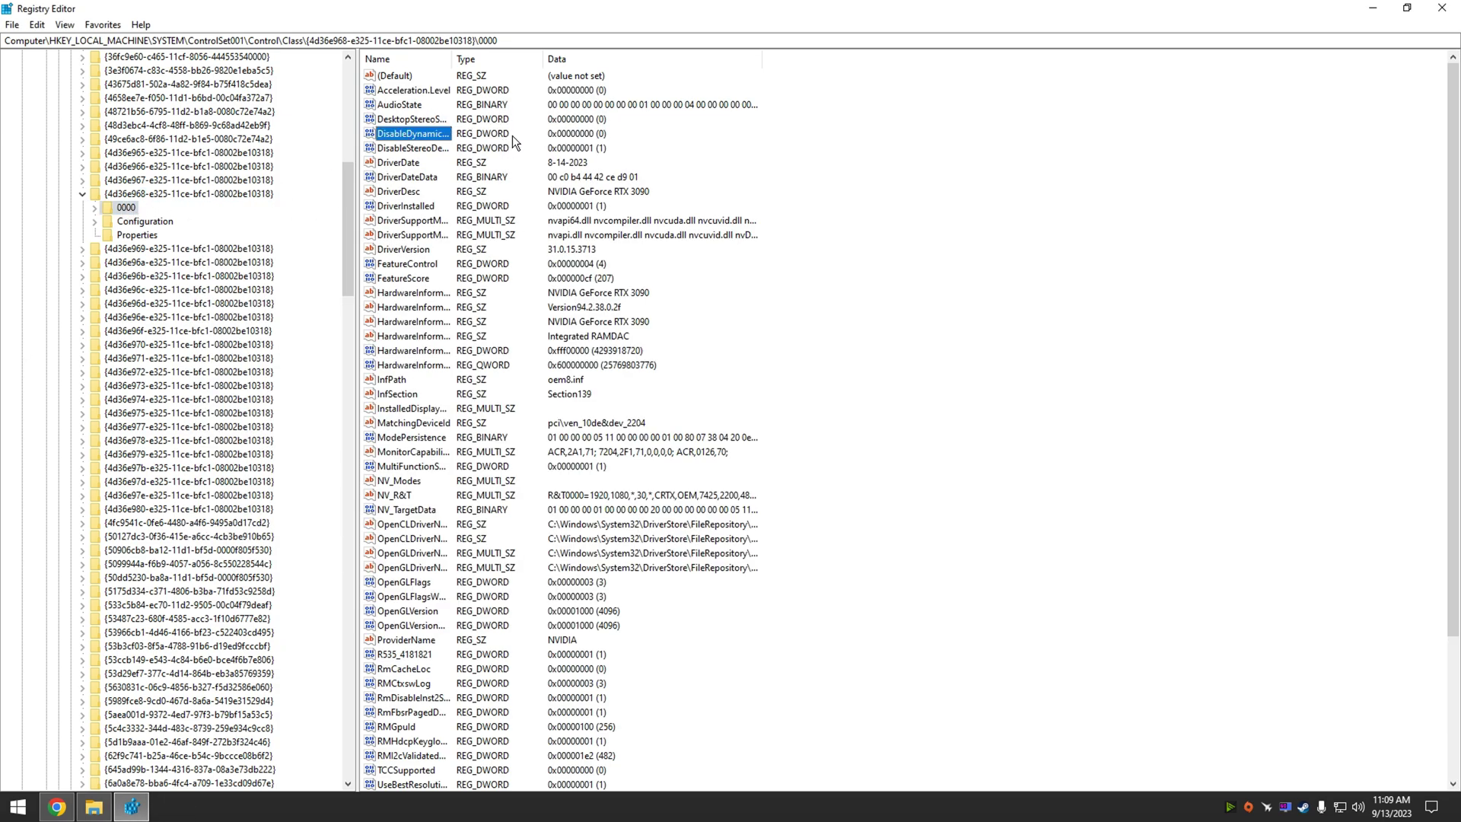
- Run Force_P0-State_Eagle.bat again and confirm DisableDynamicPstate reads 0x00000001 in the registry
left_click(94, 808)
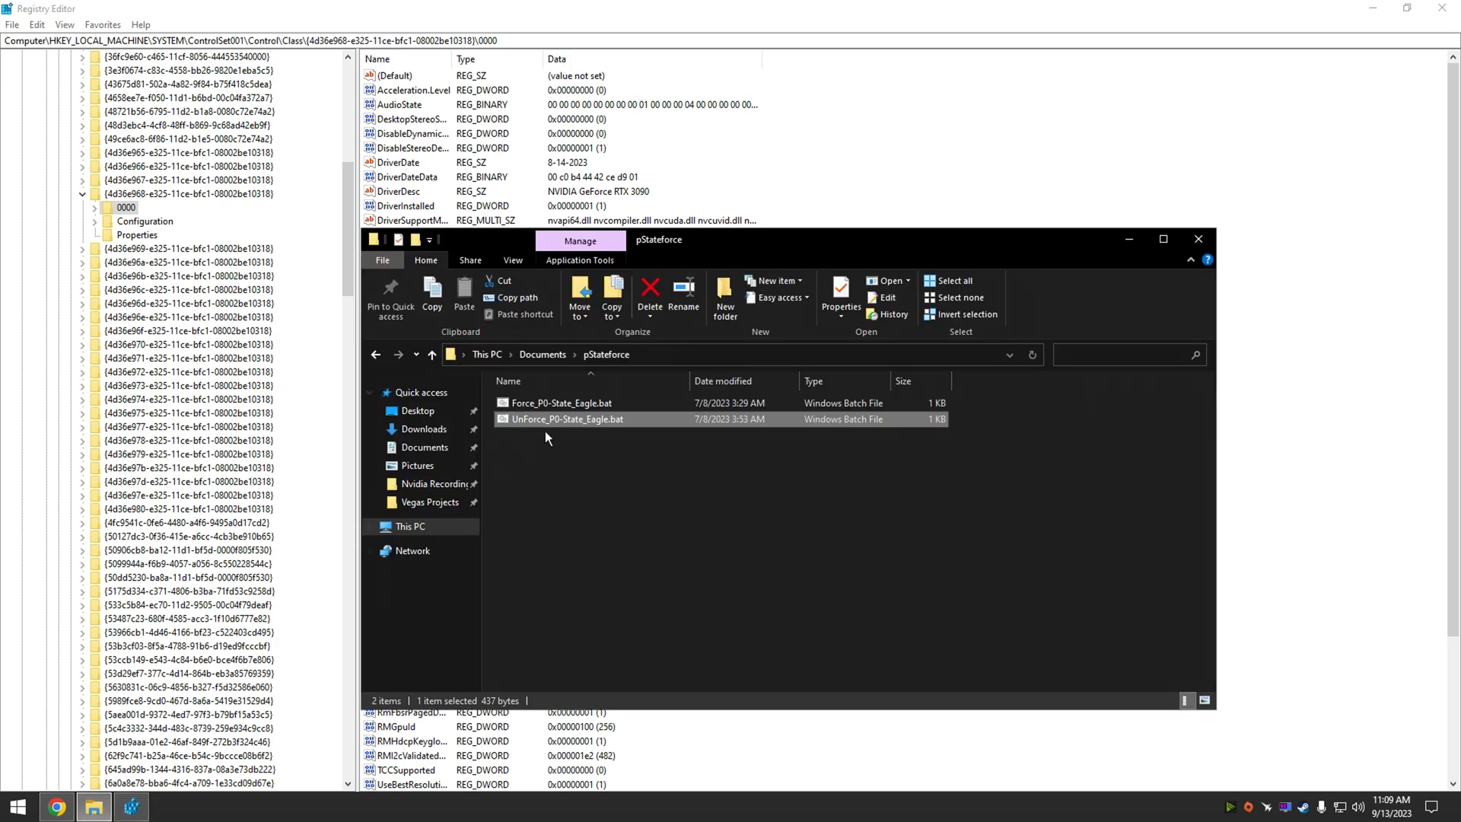
double_click(573, 402)
left_click(663, 504)
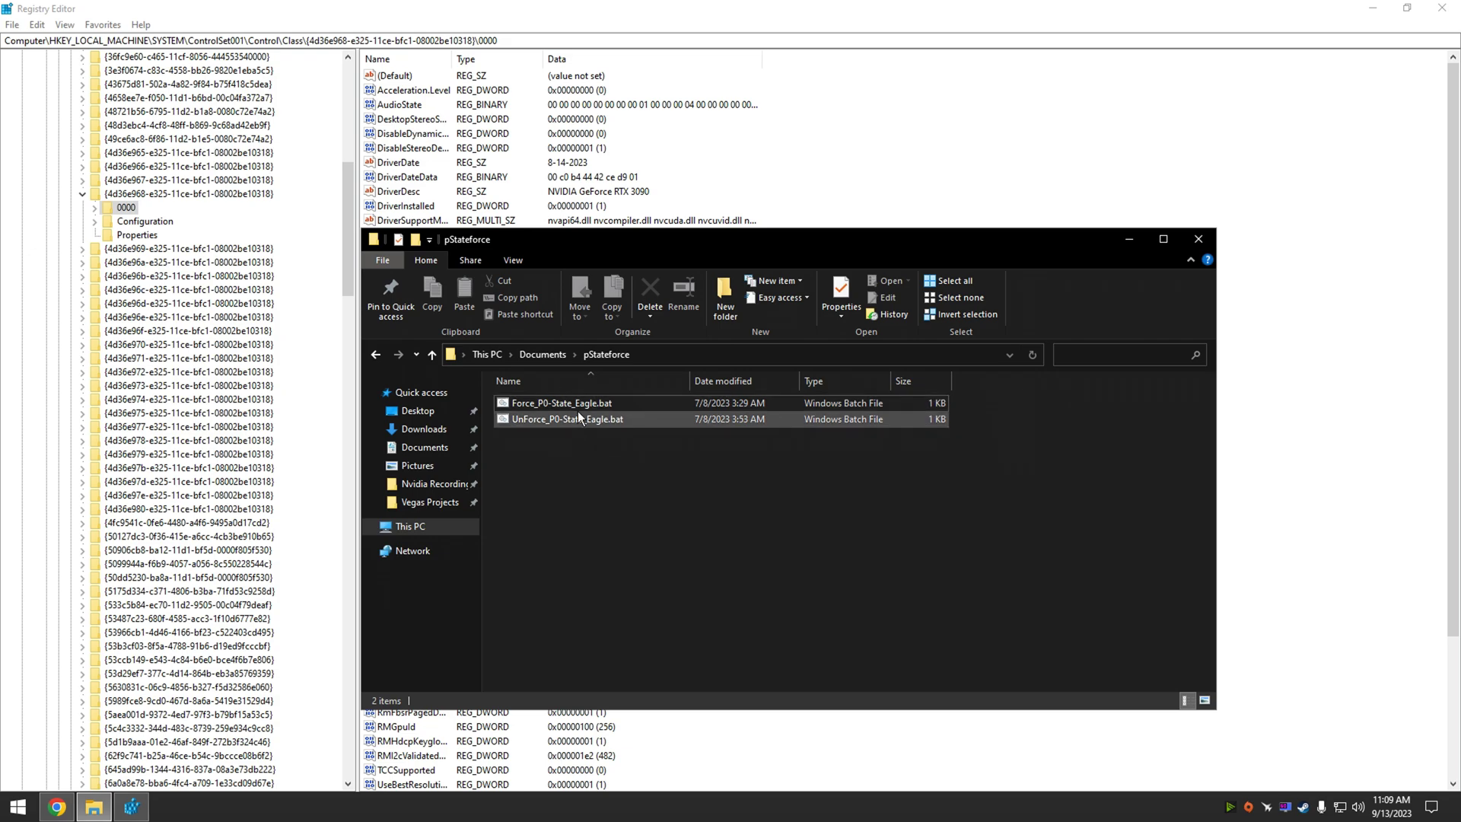
left_click(161, 214)
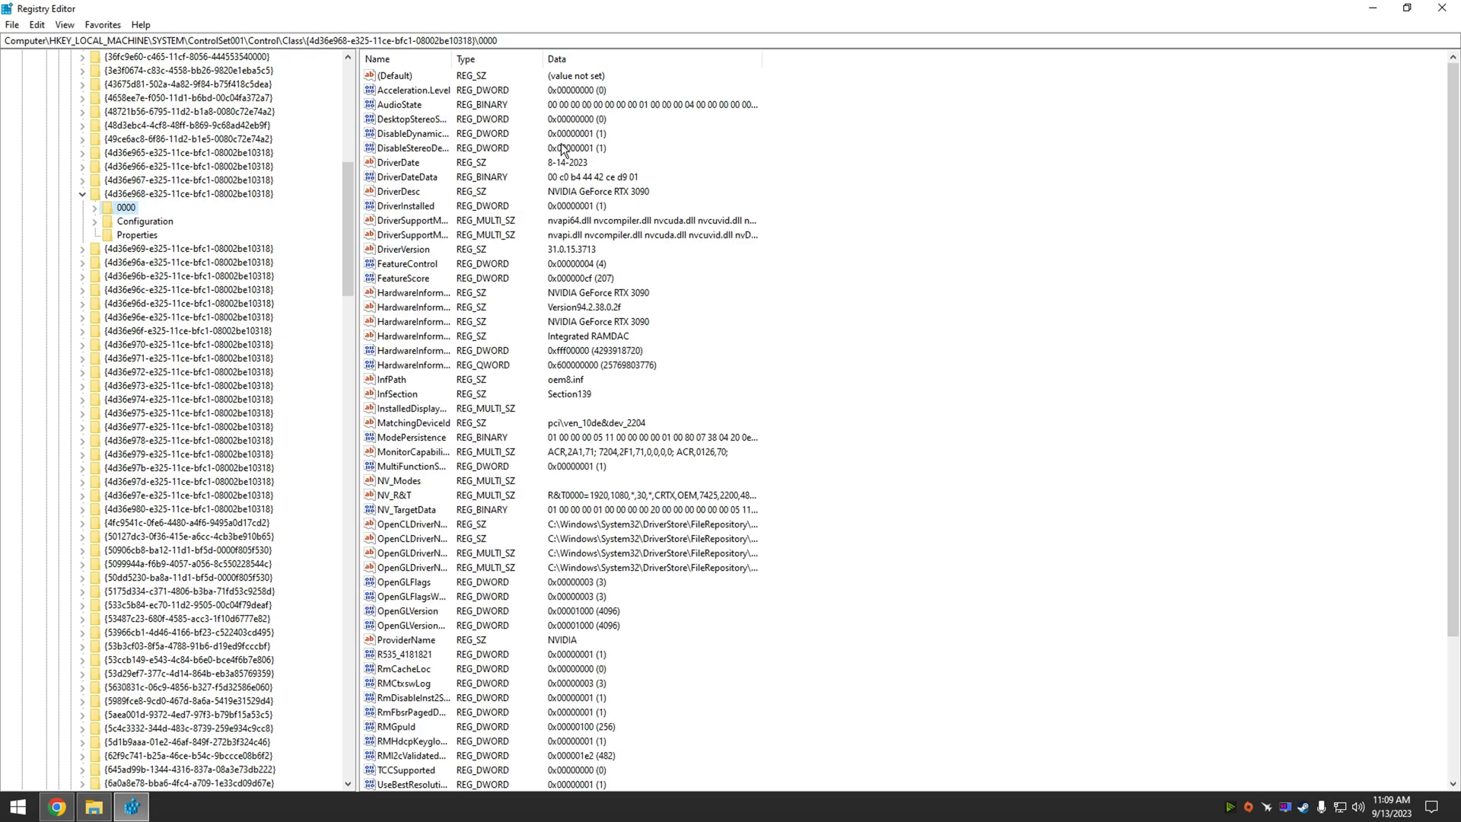
left_click(450, 134)
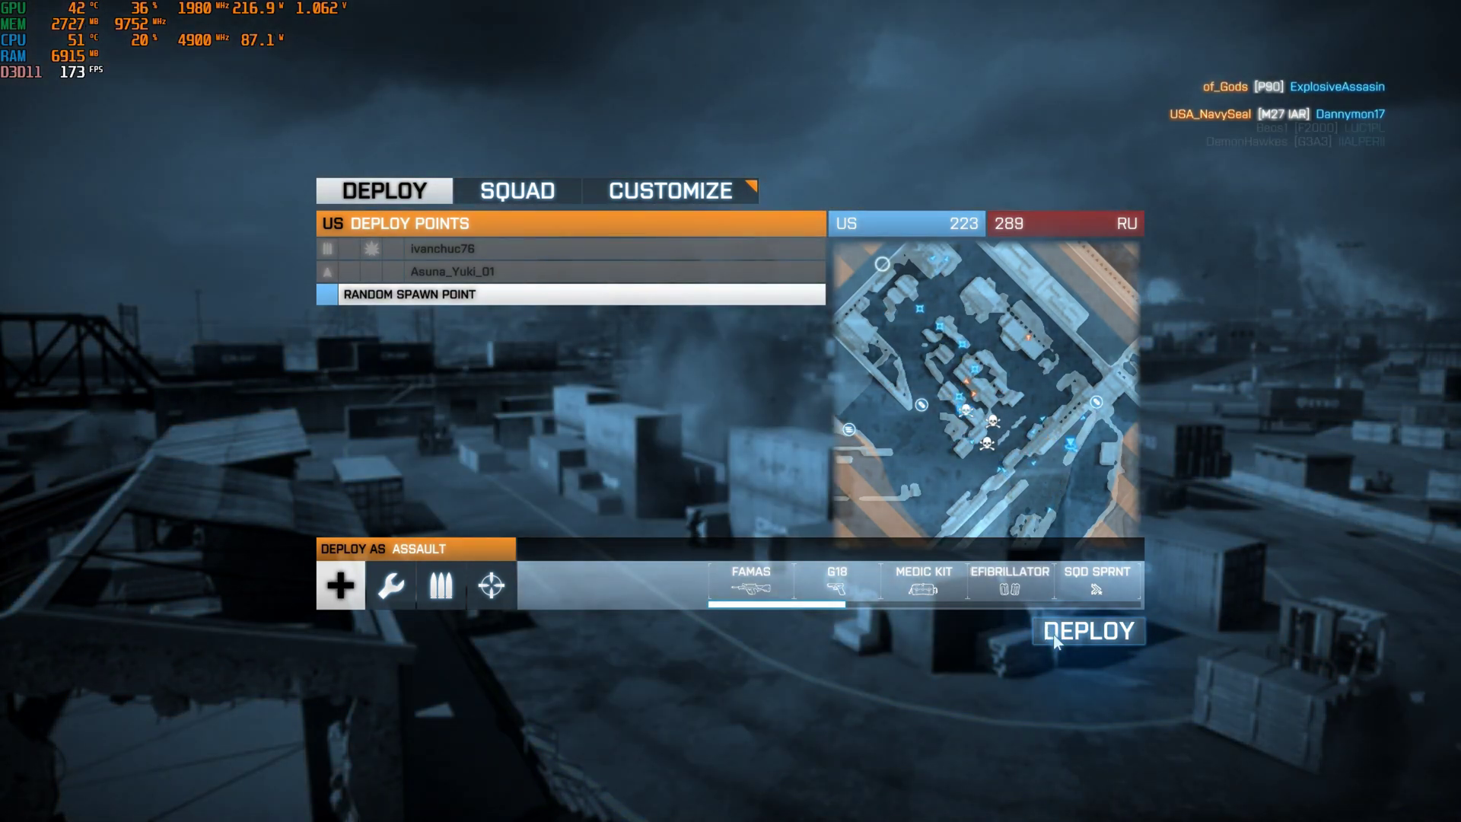
left_click(1056, 643)
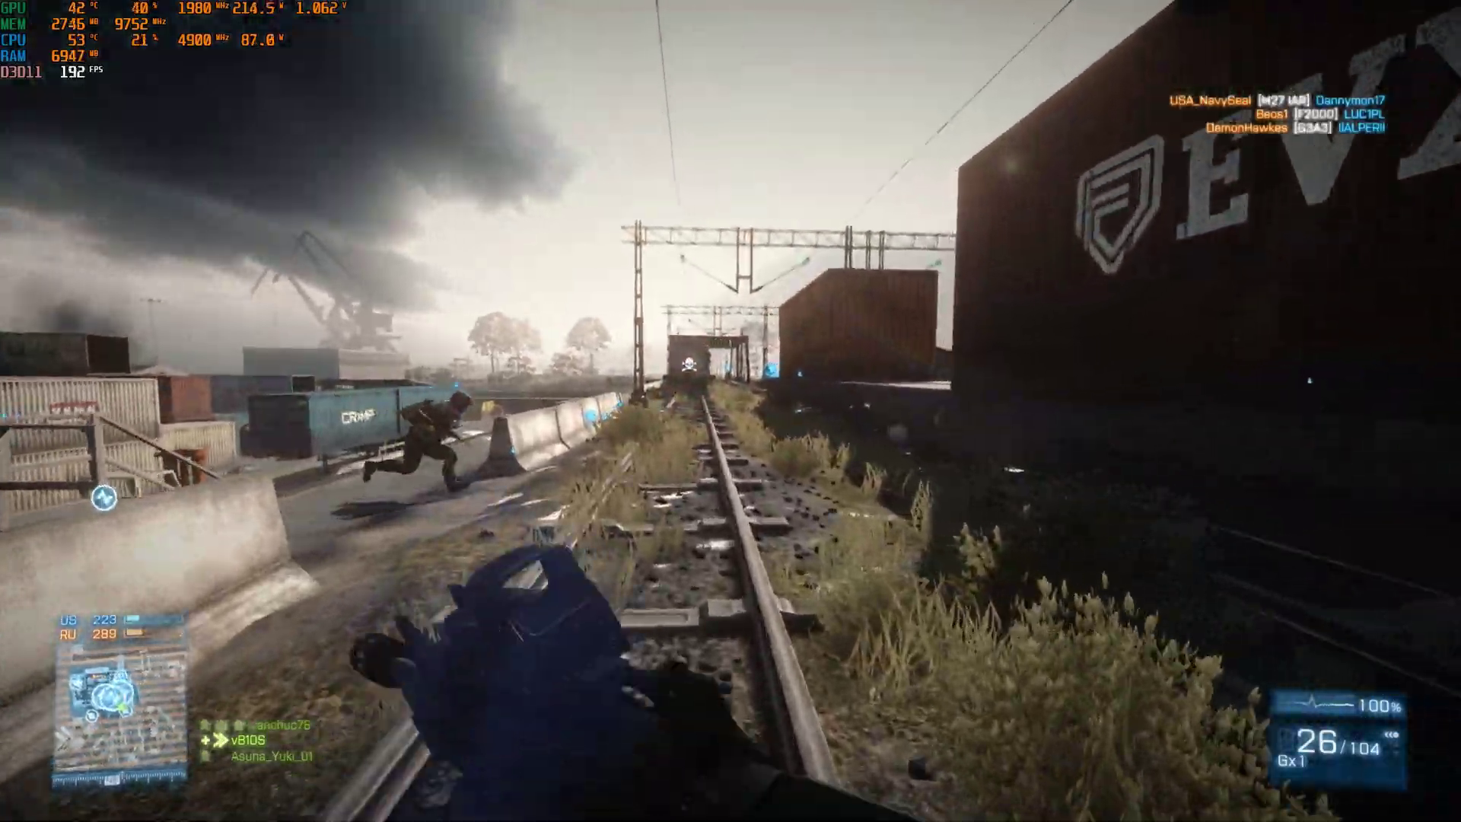
right_click(731, 411)
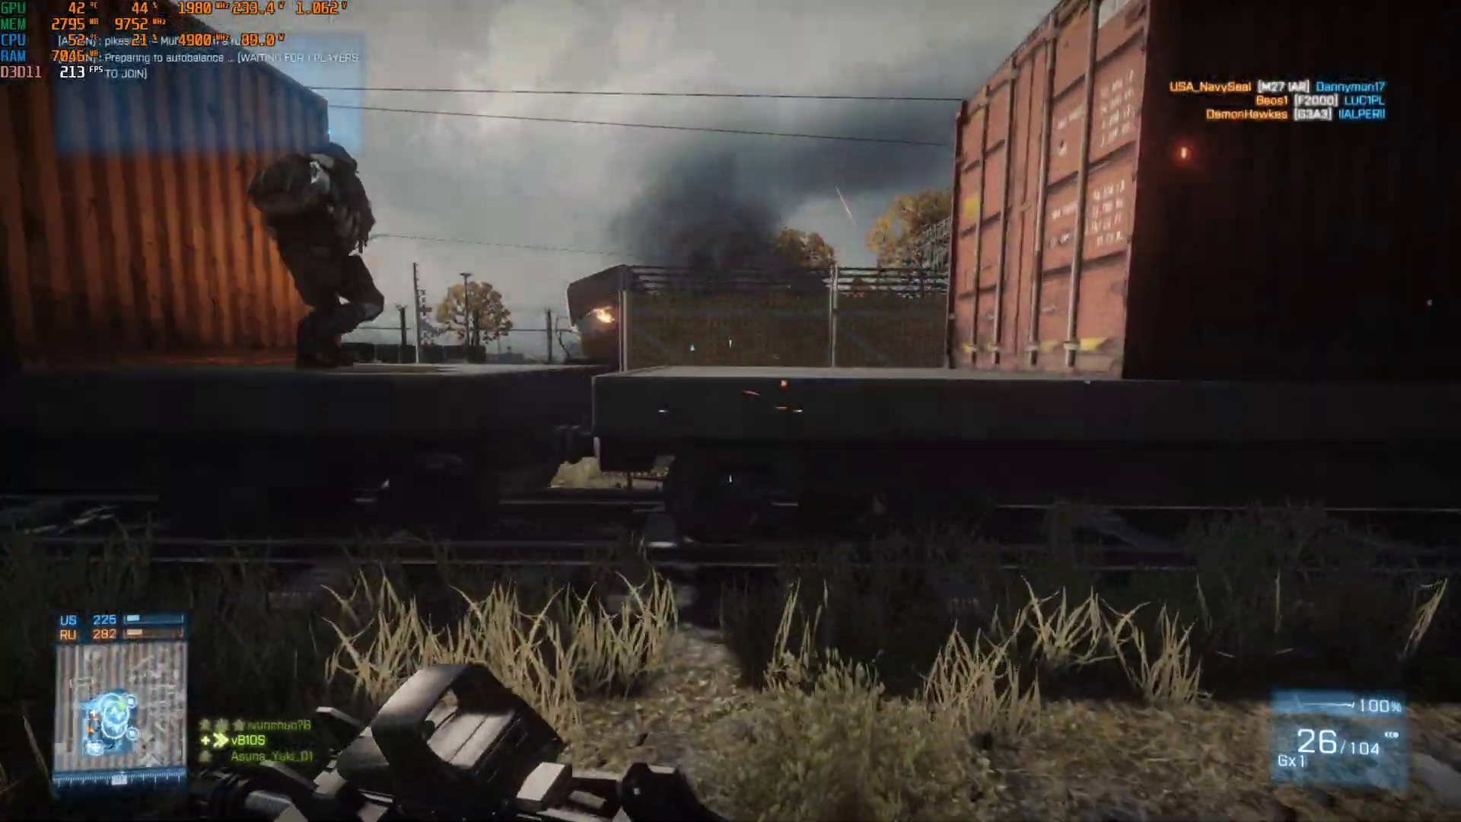
right_click(732, 411)
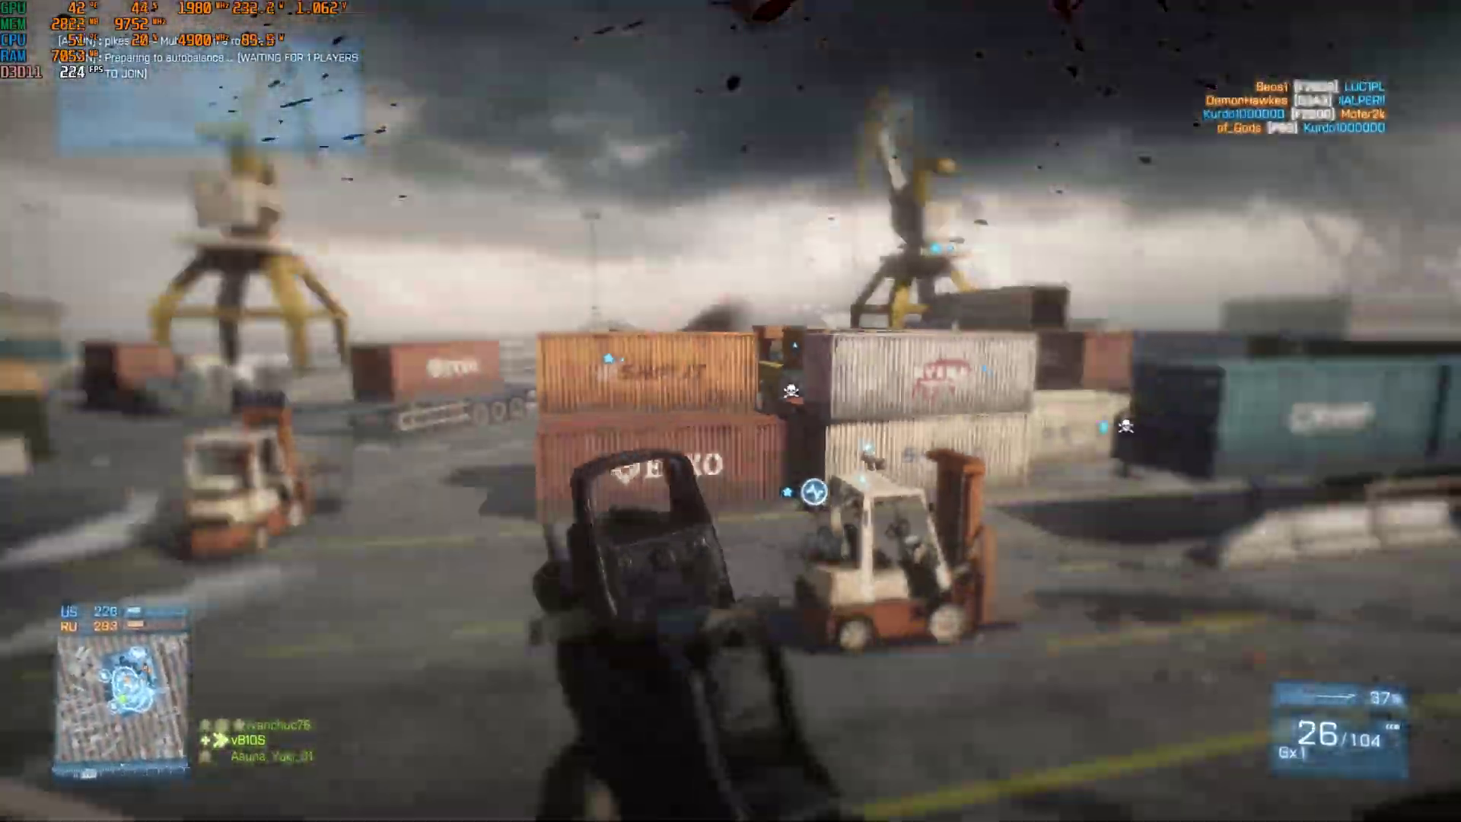
right_click(730, 411)
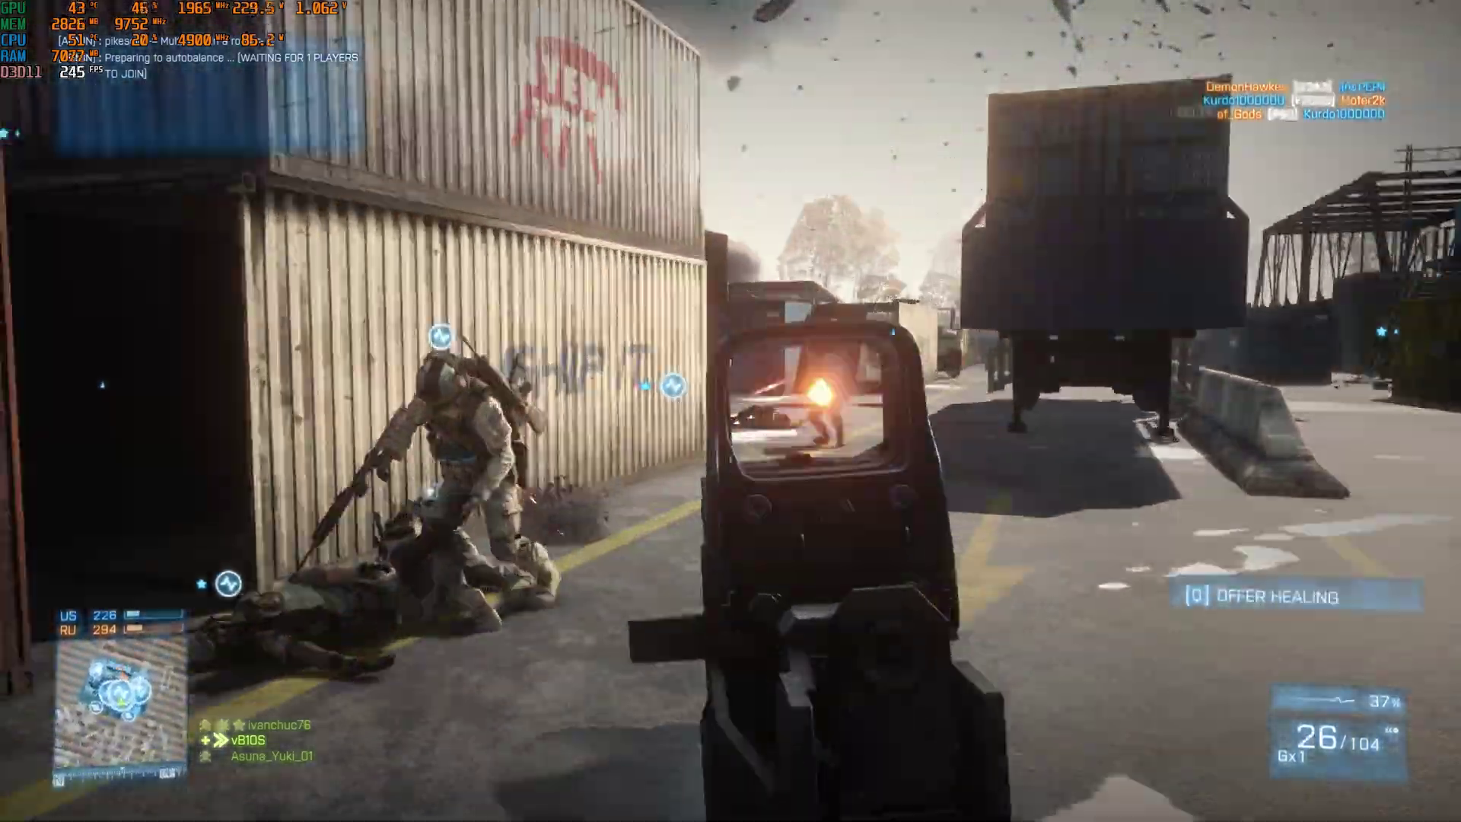
left_click(731, 411)
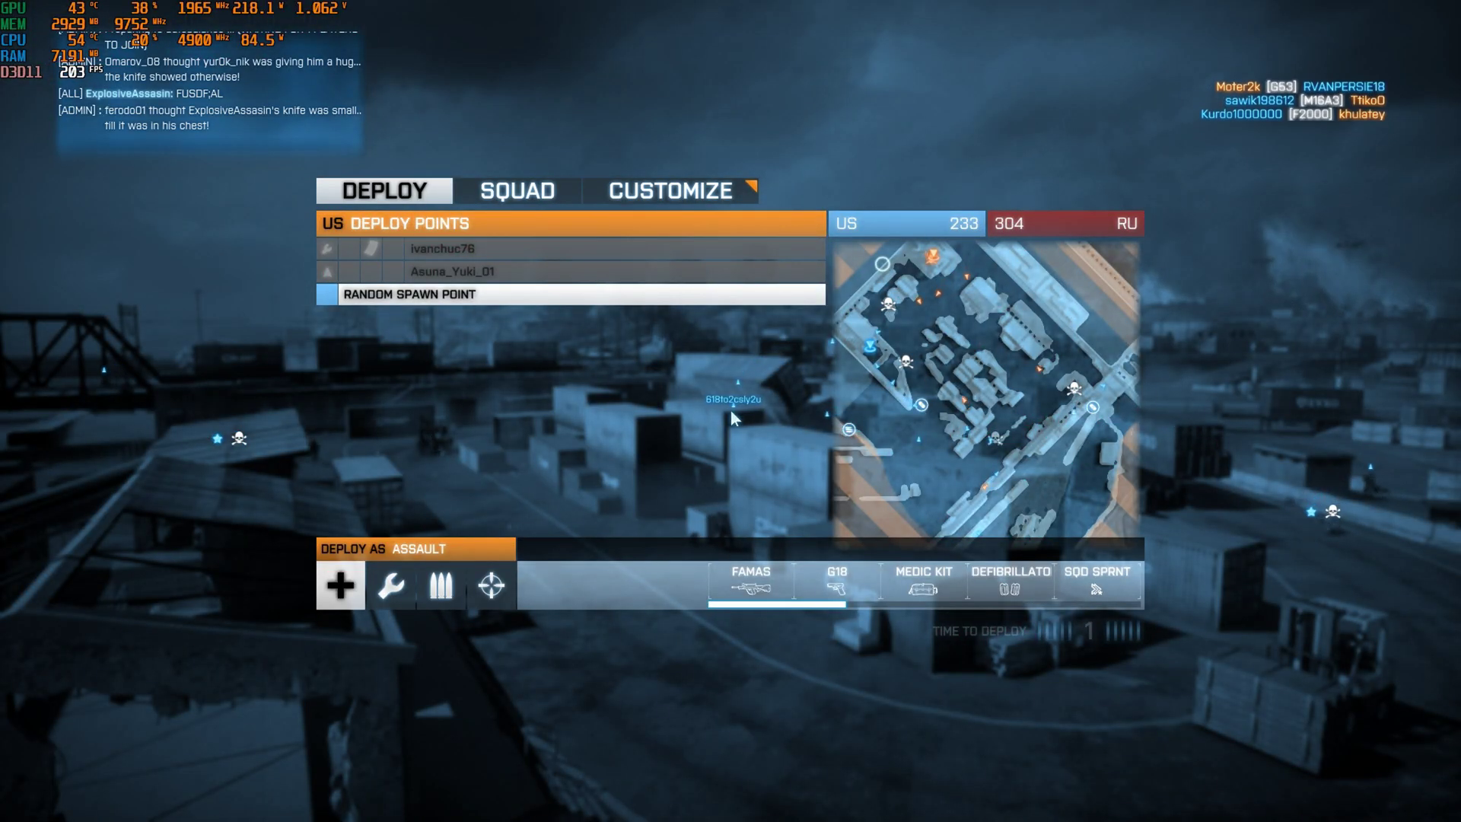
key("space")
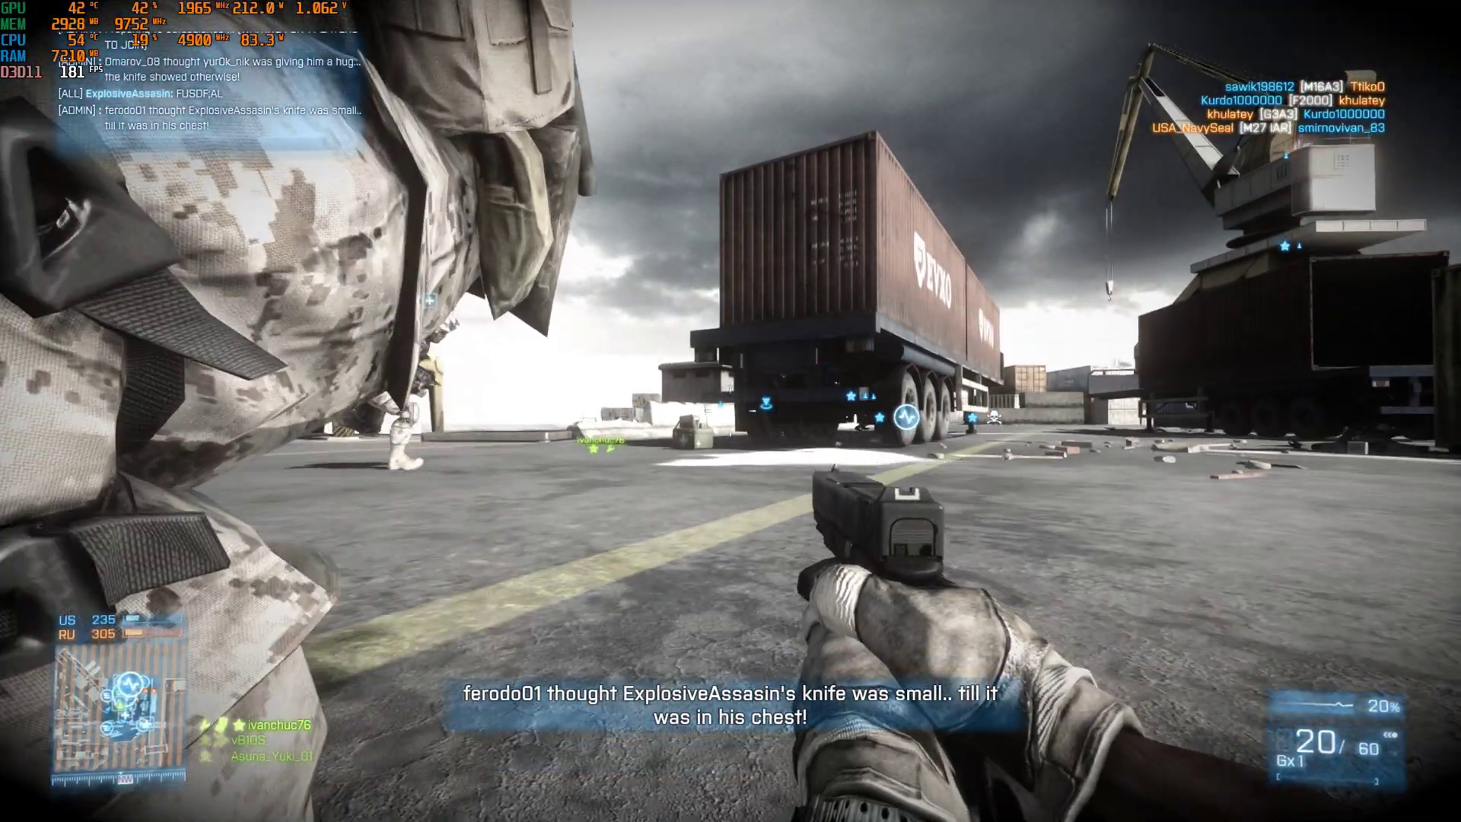
key("1")
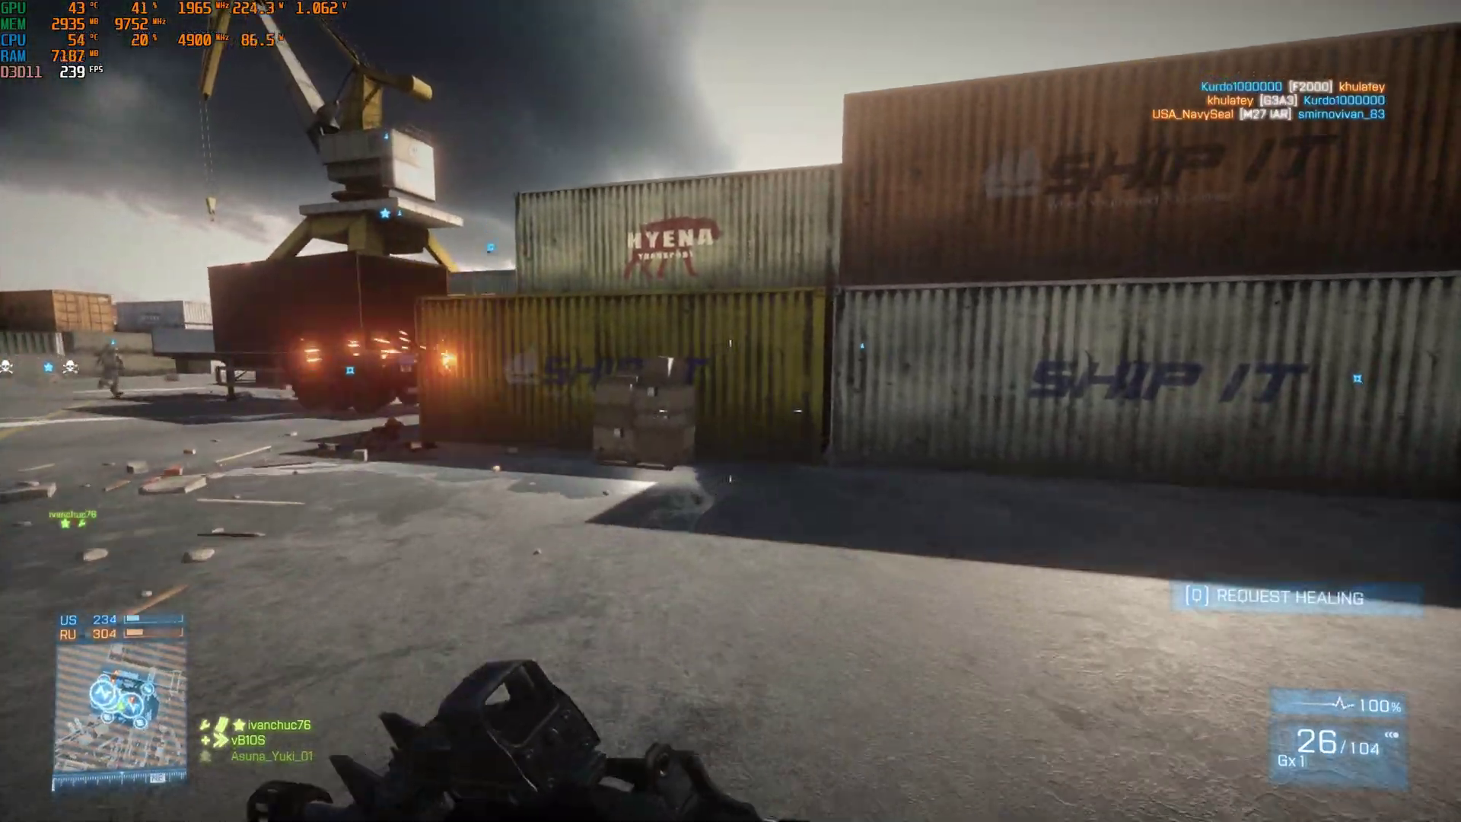
key("w")
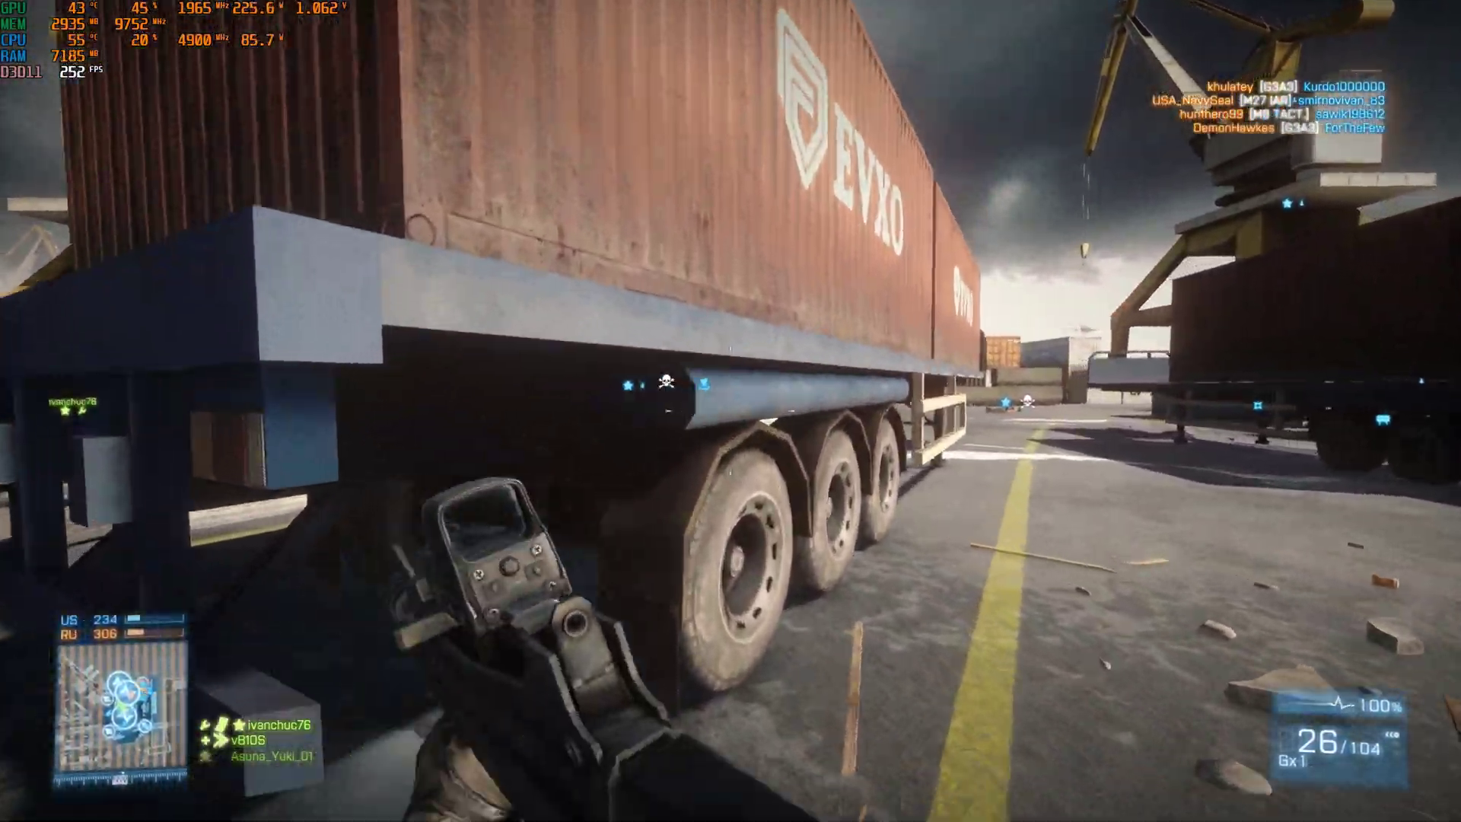
key("w")
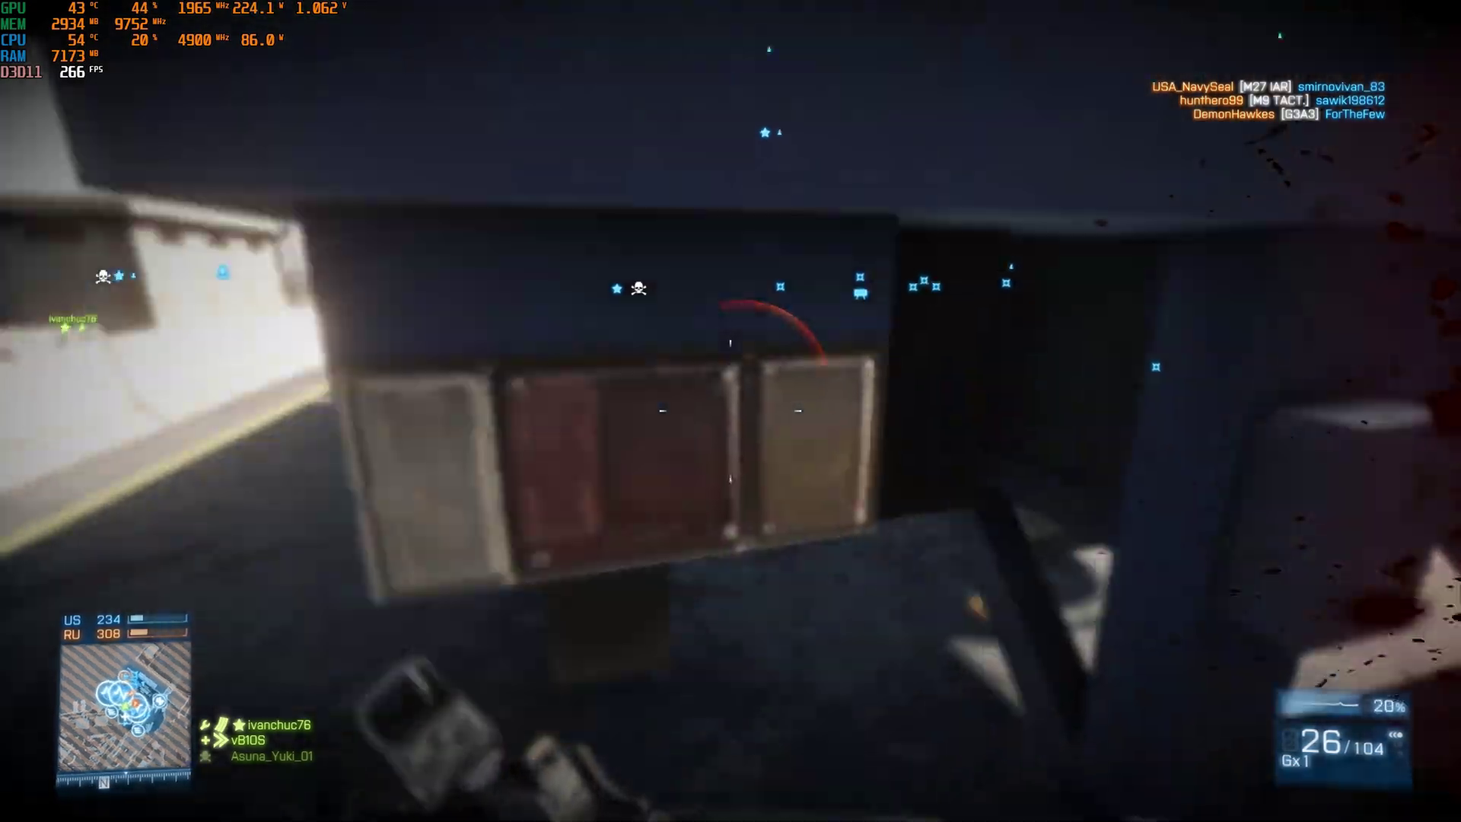
key("w")
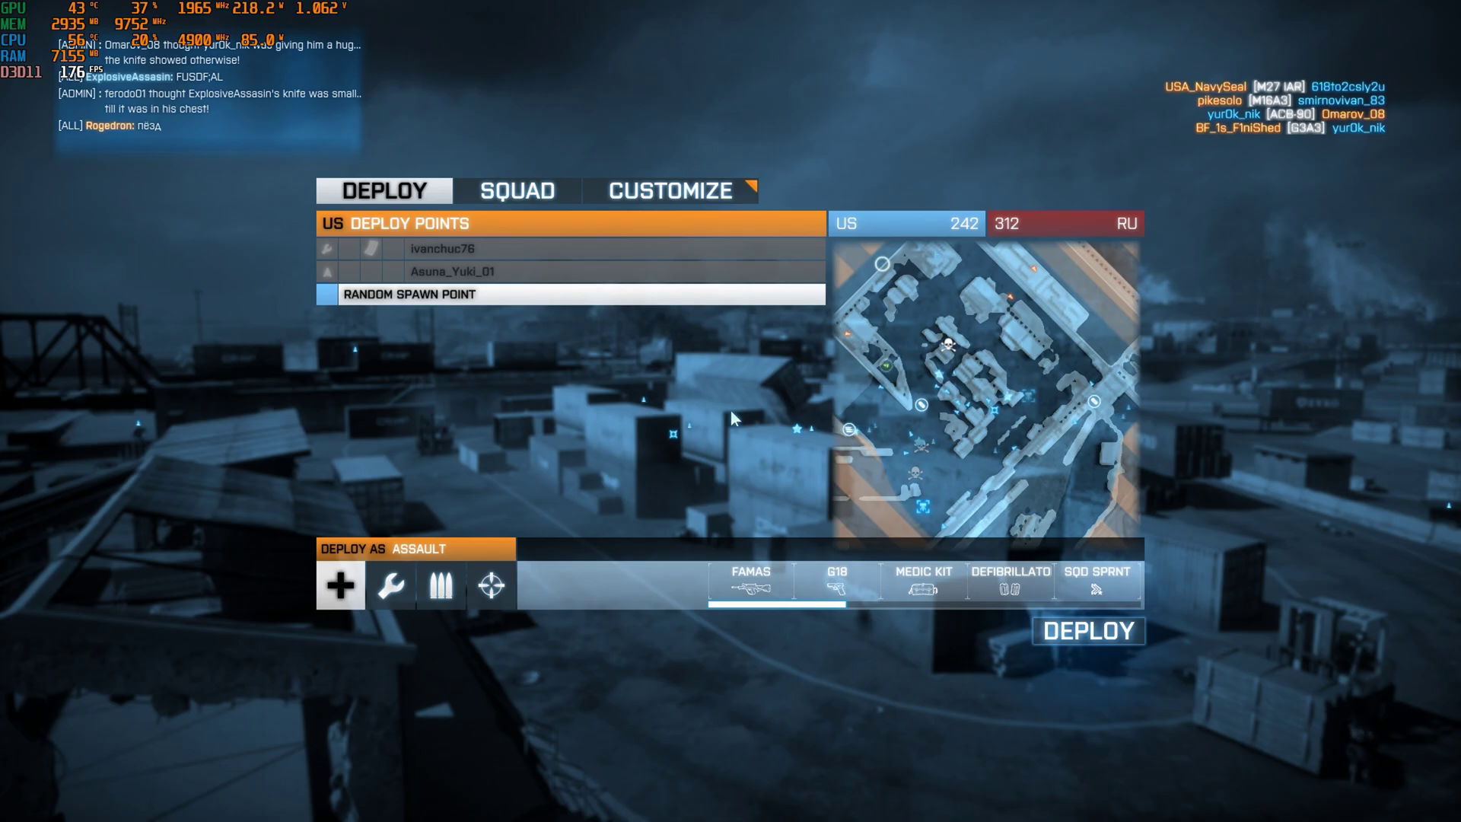
- Spawn into the match and sprint through the dark container tunnel toward an enemy
key("space")
key("w")
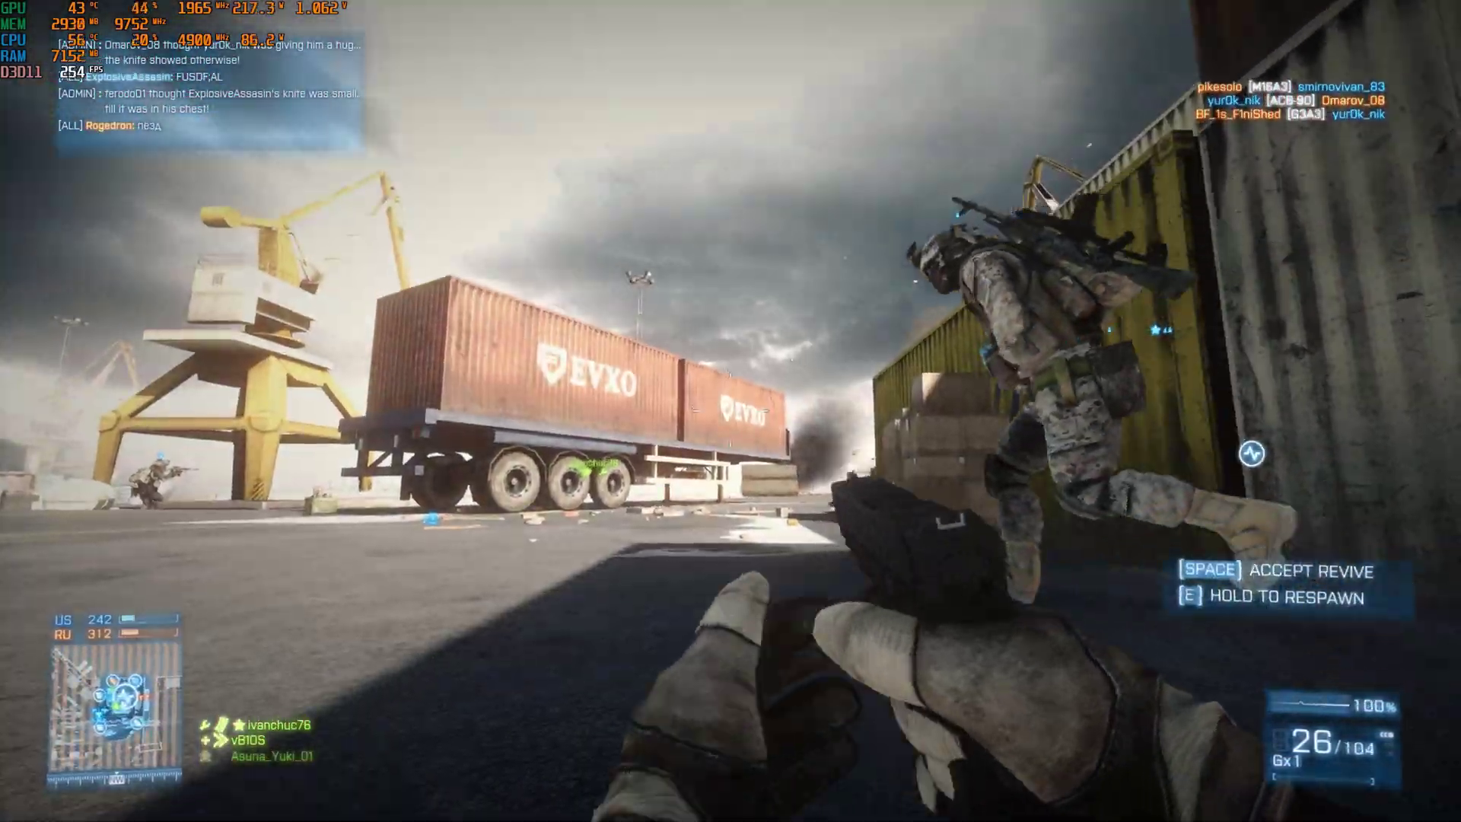
key("shift")
key("w")
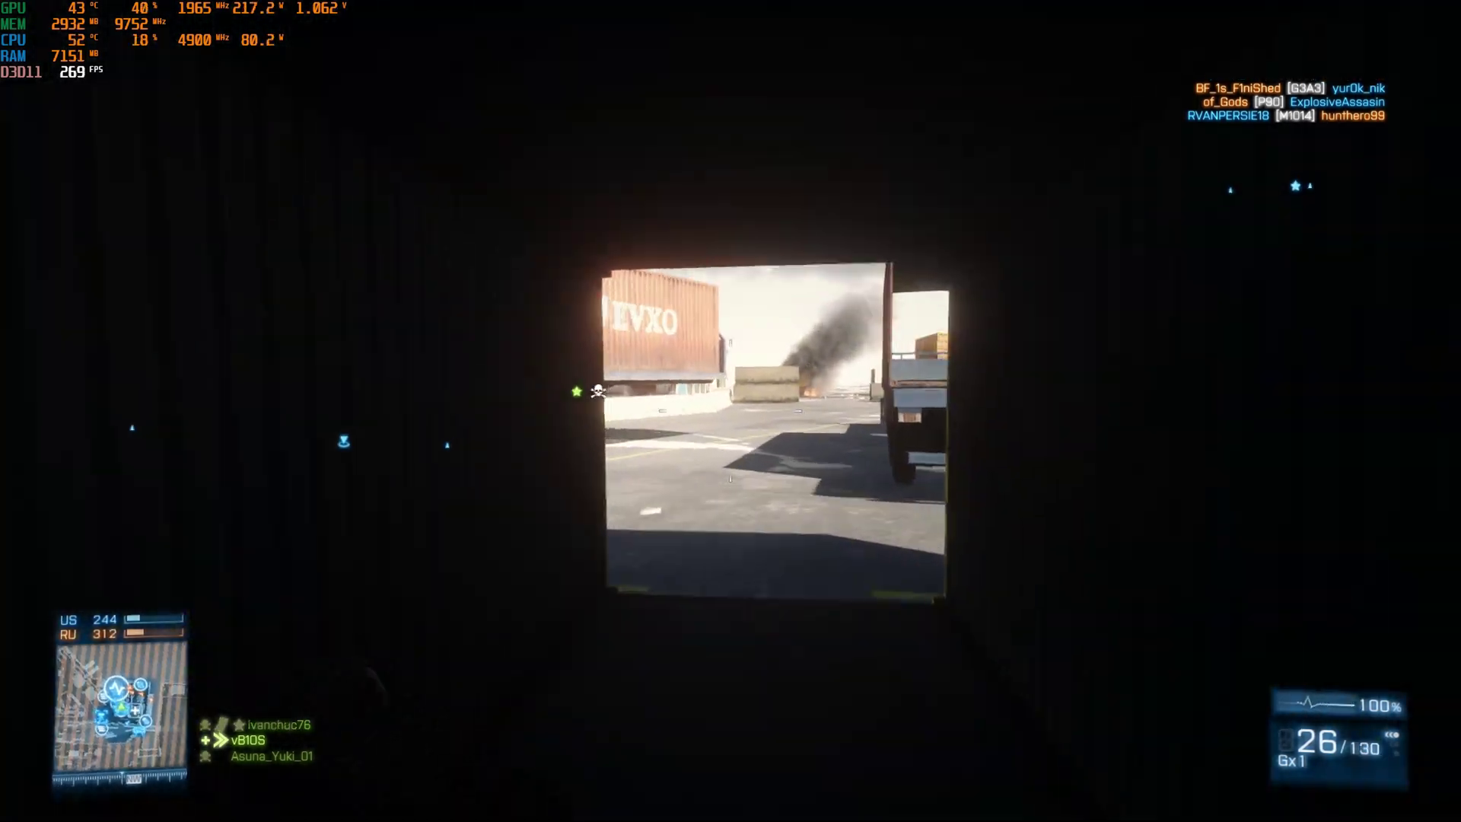
key("w")
- Shoot the enemies around the container alley, aiming down sights, until killed and respawning
right_click(730, 411)
left_click(731, 411)
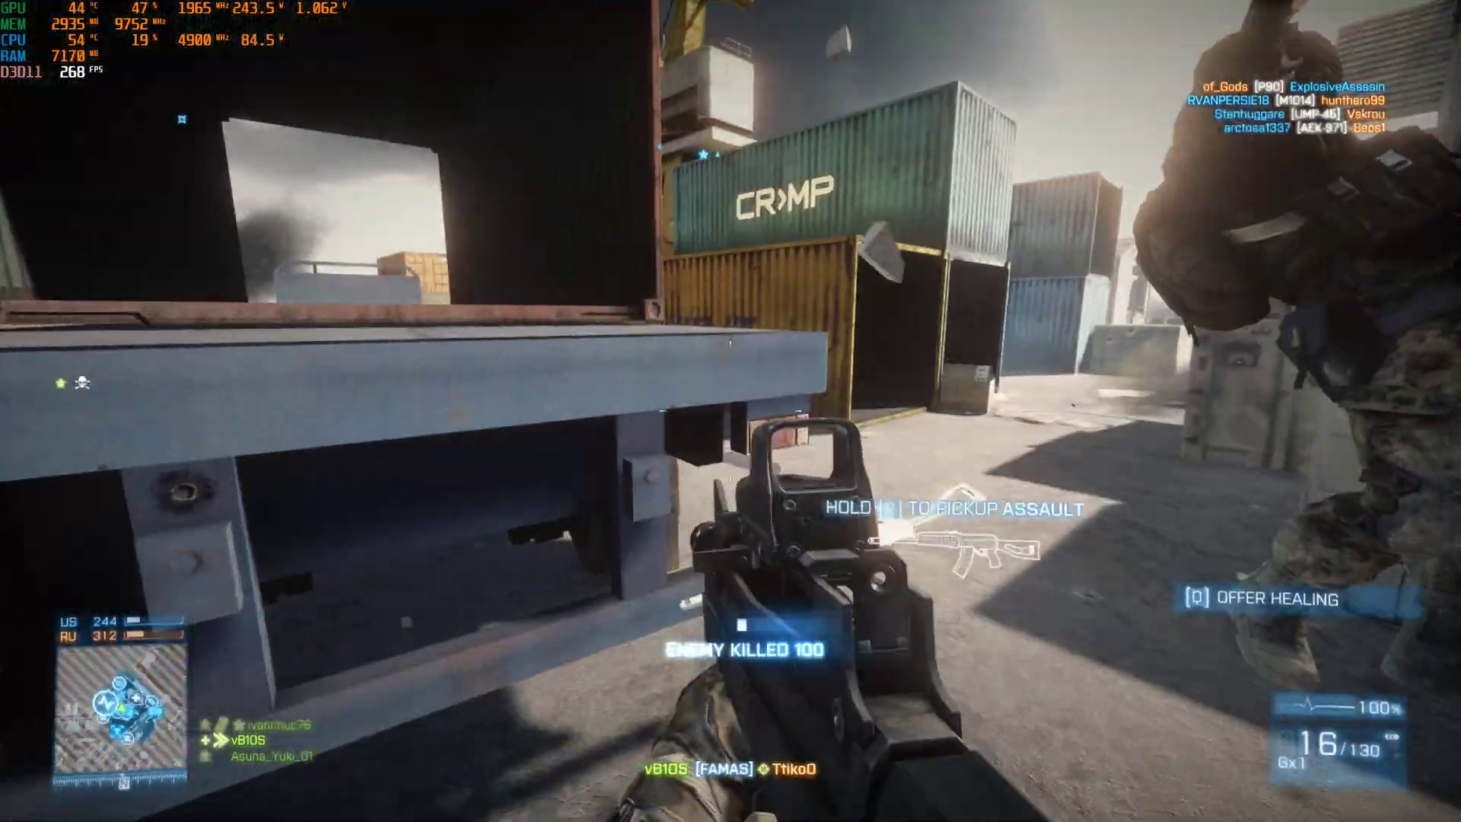
key("w")
right_click(732, 412)
left_click(730, 411)
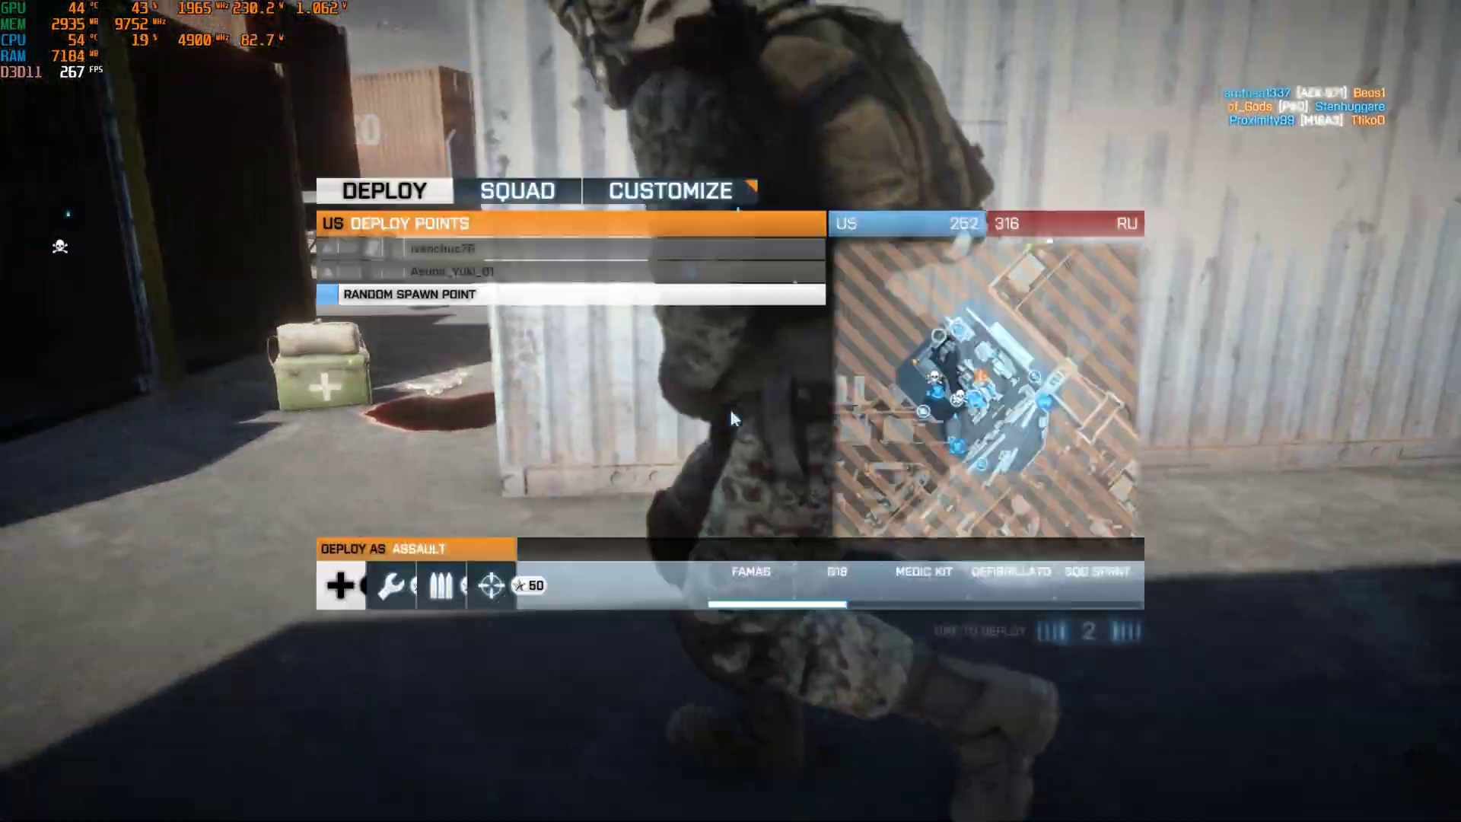
left_click(730, 406)
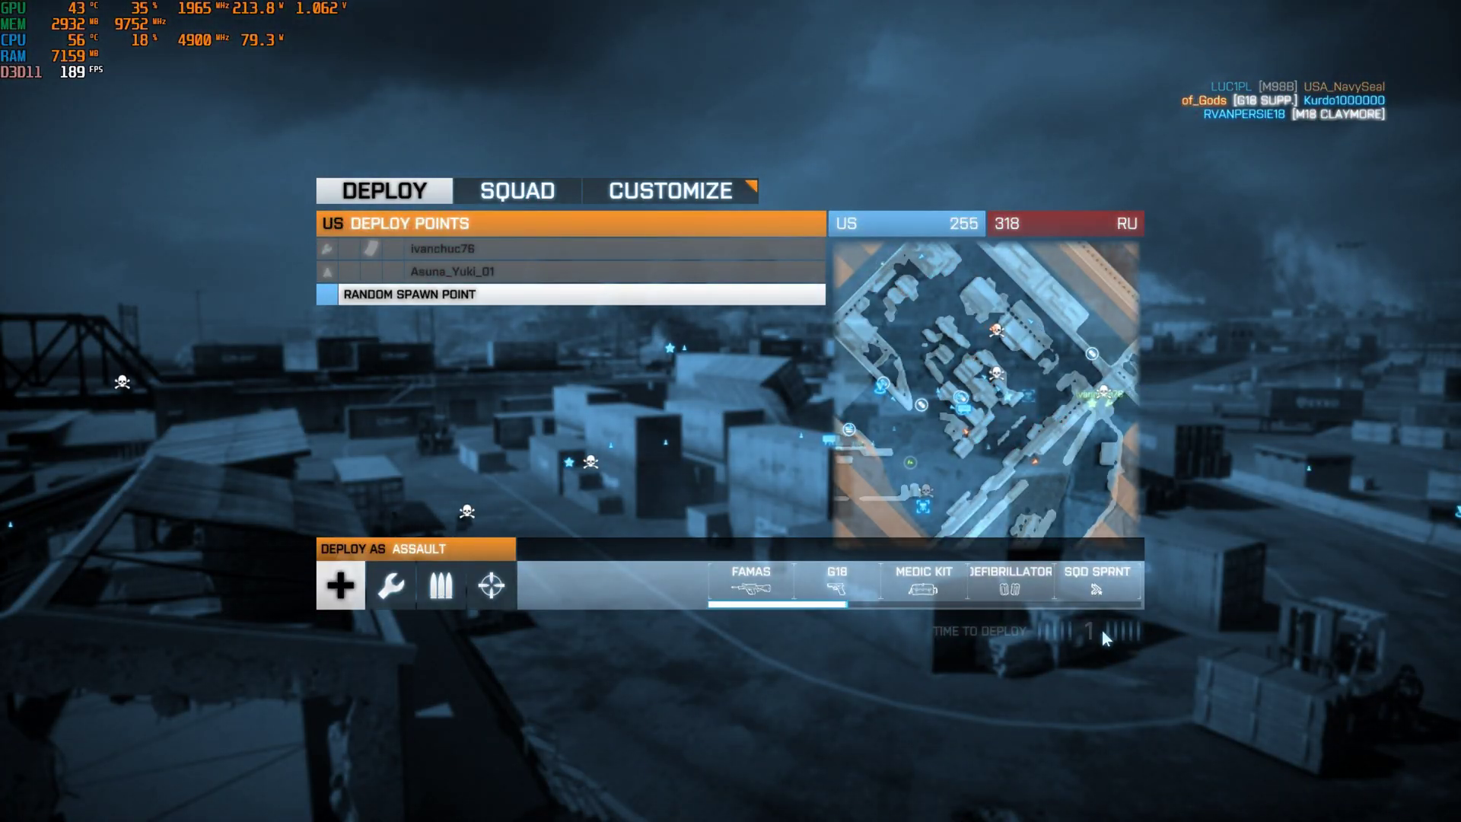
- Spawn again, switch to the defibrillator and back to the rifle, and fire toward the open dock
left_click(1101, 629)
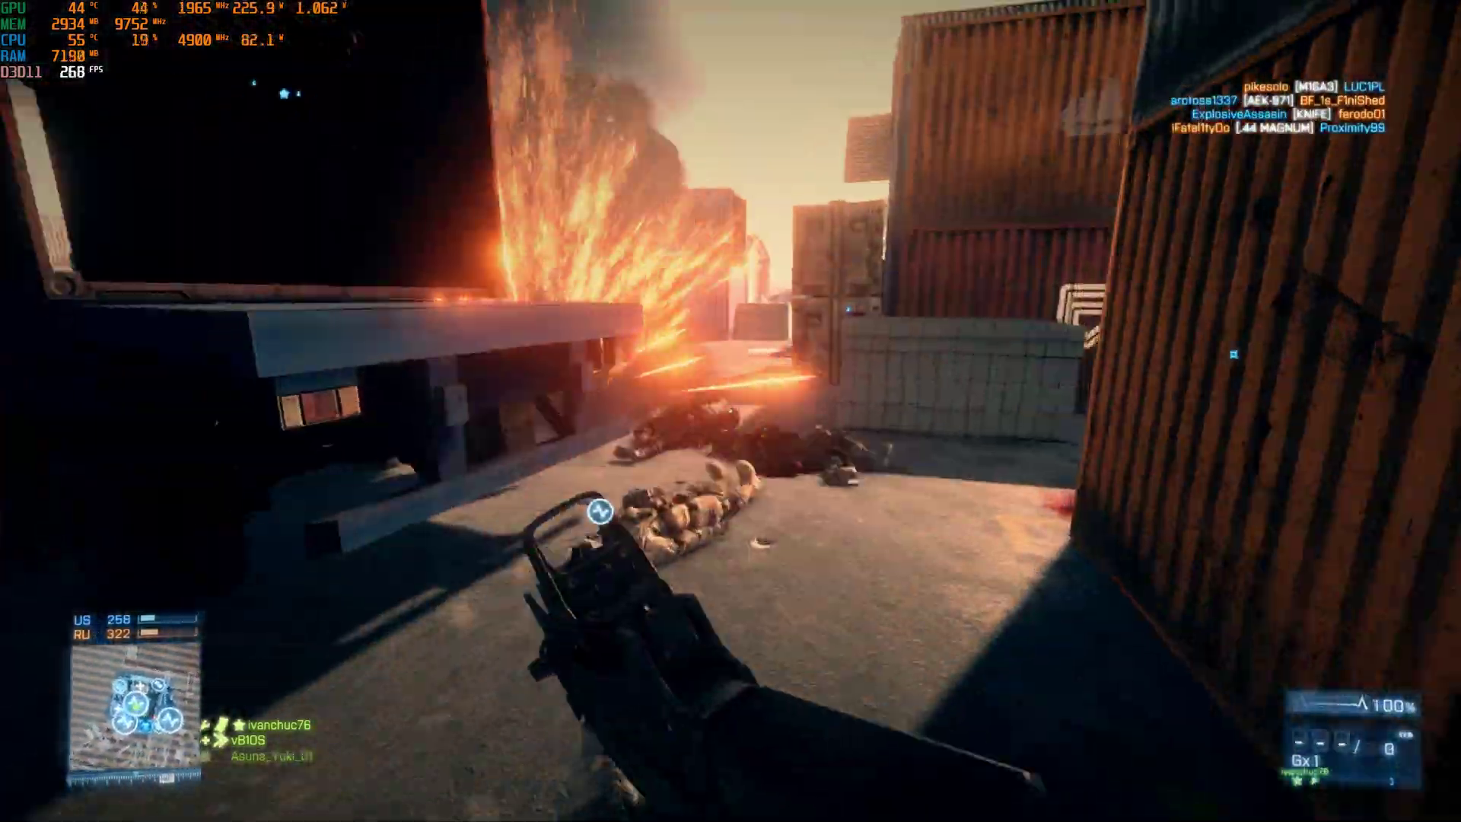
key("4")
key("1")
left_click(731, 412)
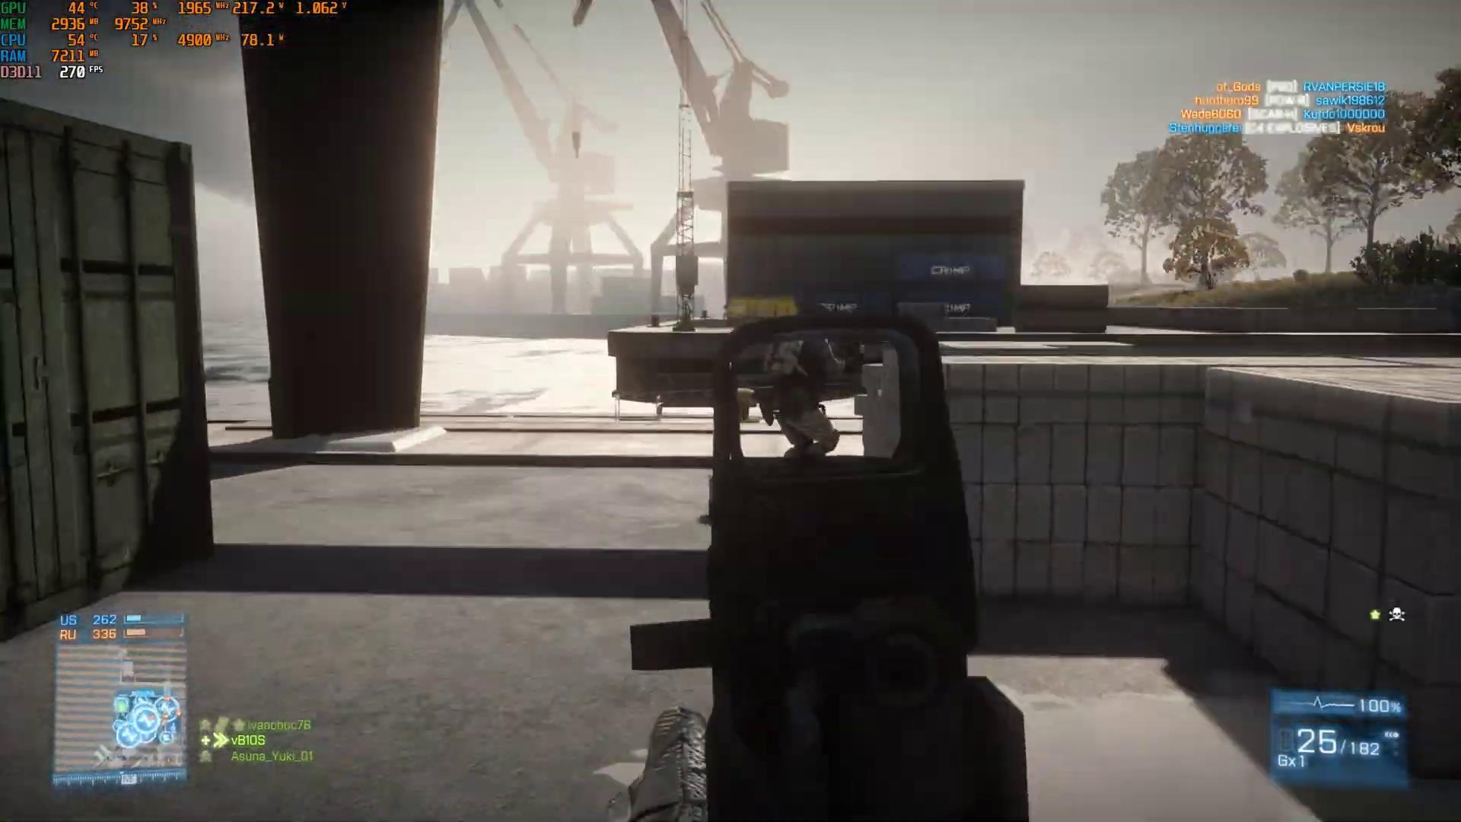
left_click(731, 411)
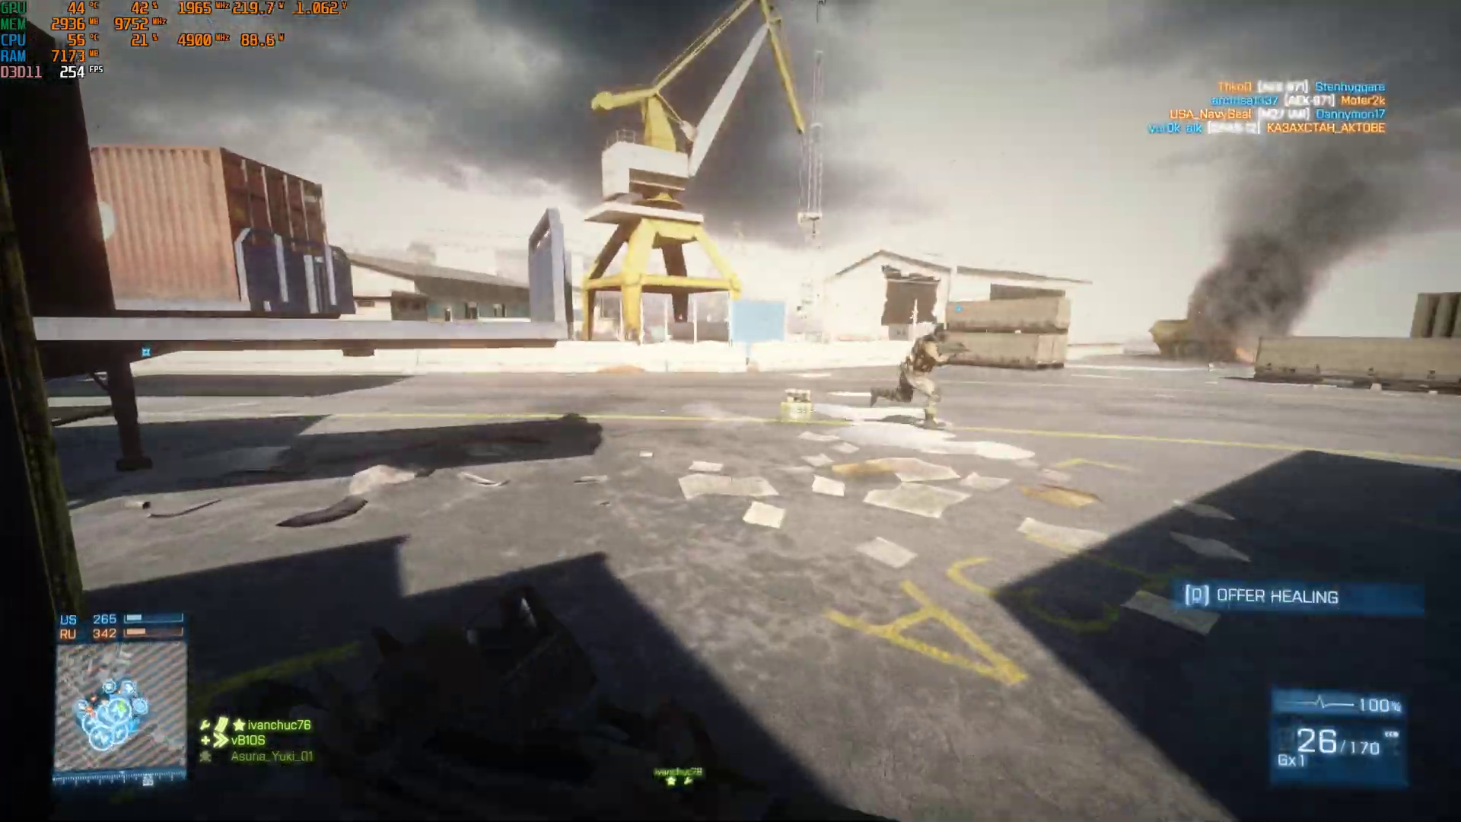
left_click(730, 411)
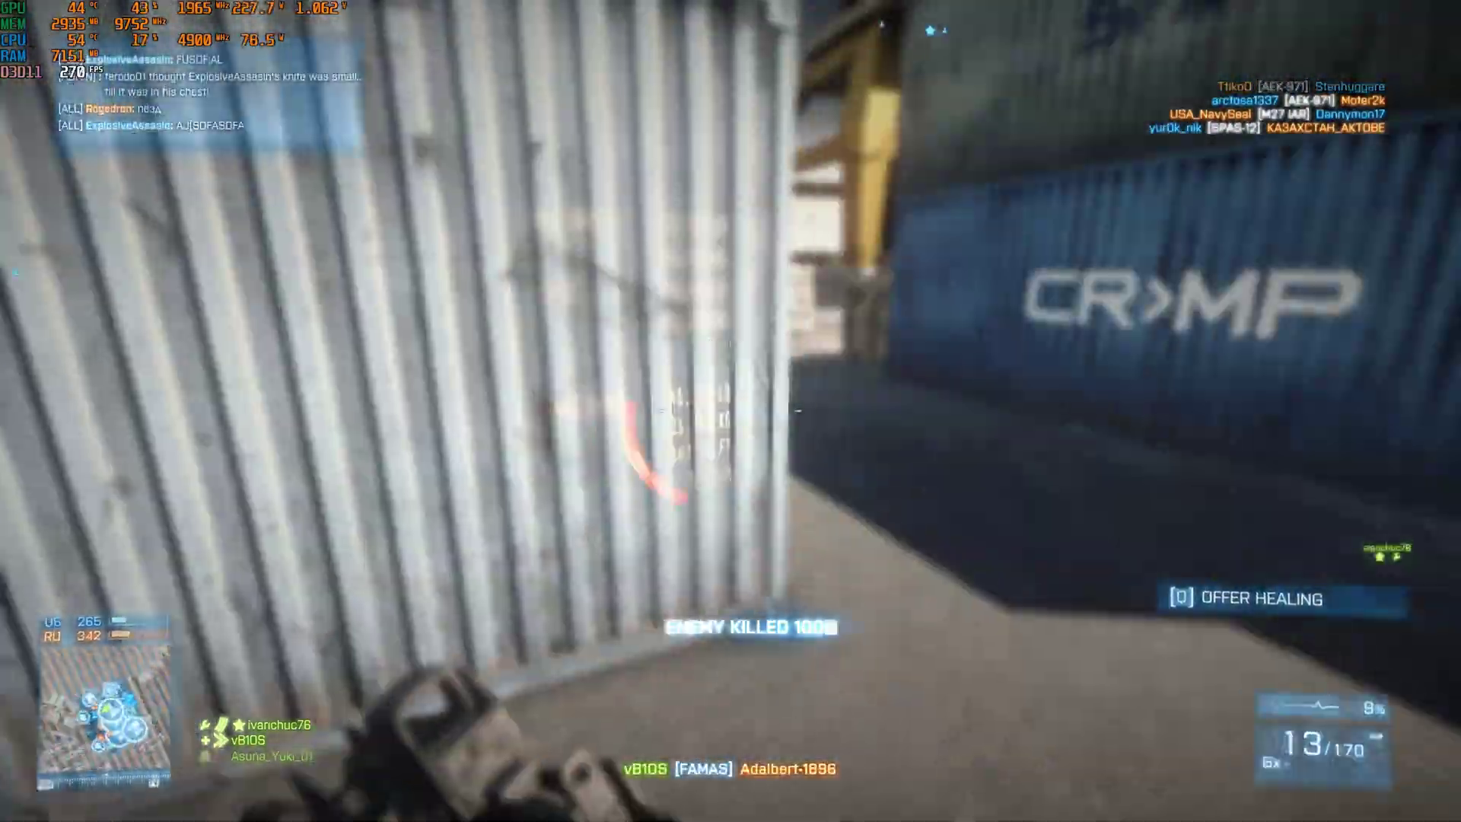